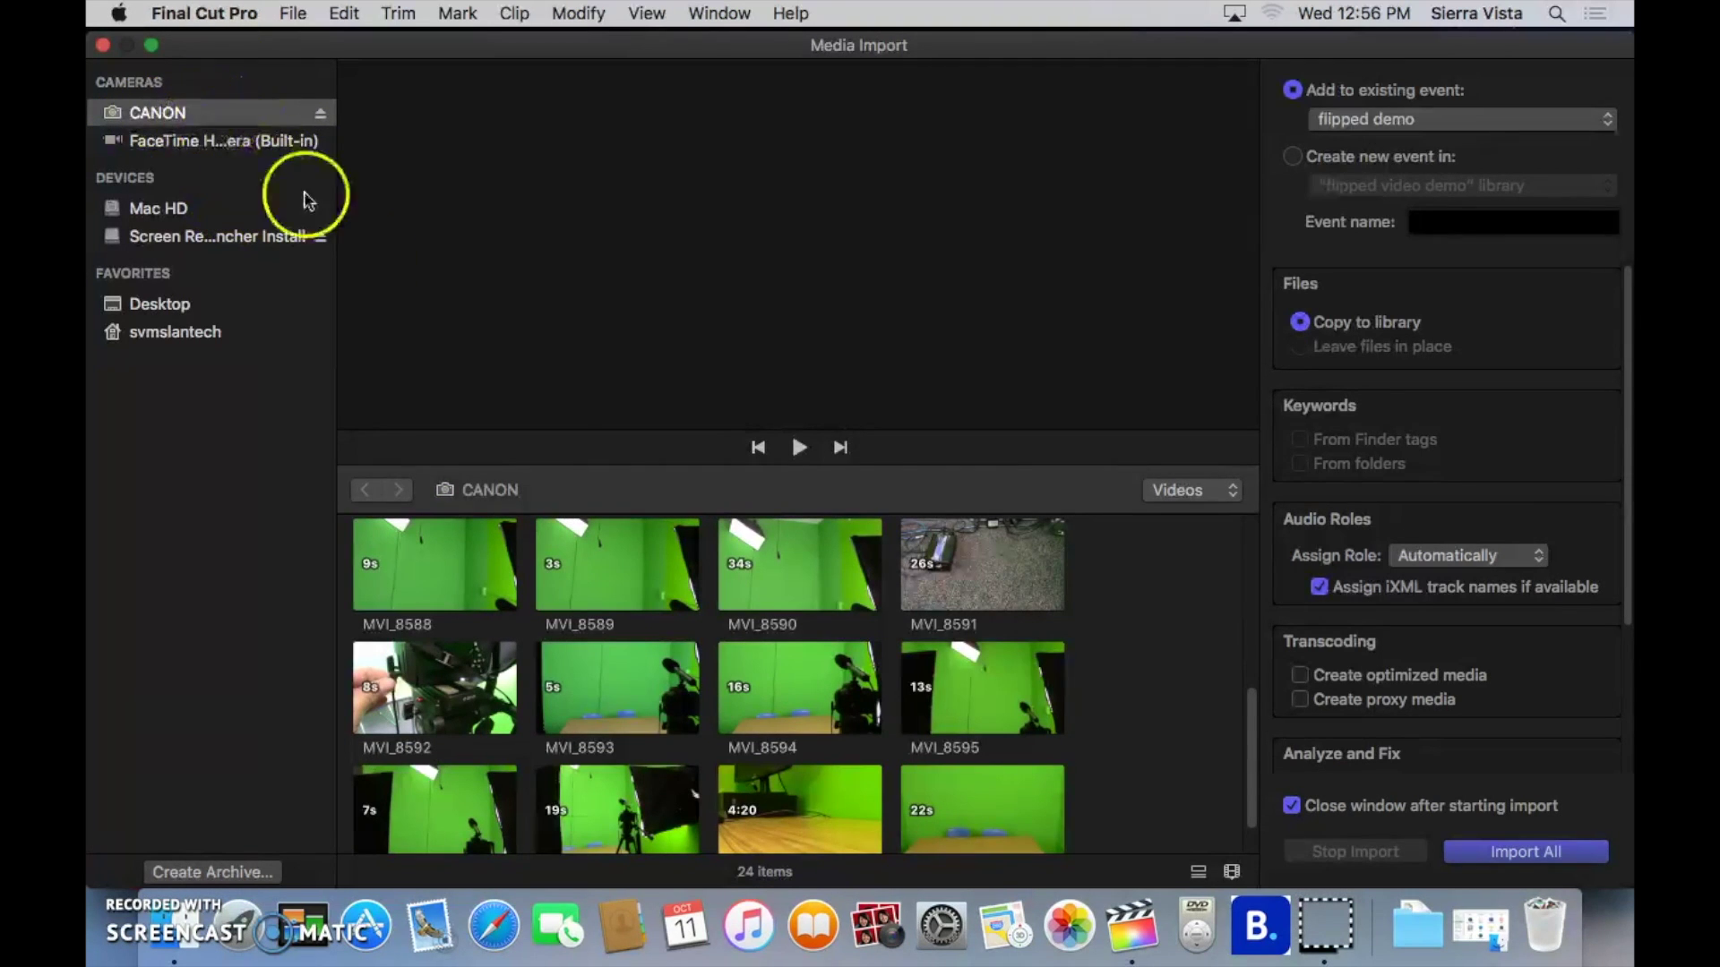
- Import the 22-second clip MVI_8599 from the CANON camera into the flipped demo event
{"action": "left_click_drag", "start_coordinate": [1250, 731], "coordinate": [1255, 763]}
{"action": "left_click", "coordinate": [982, 772]}
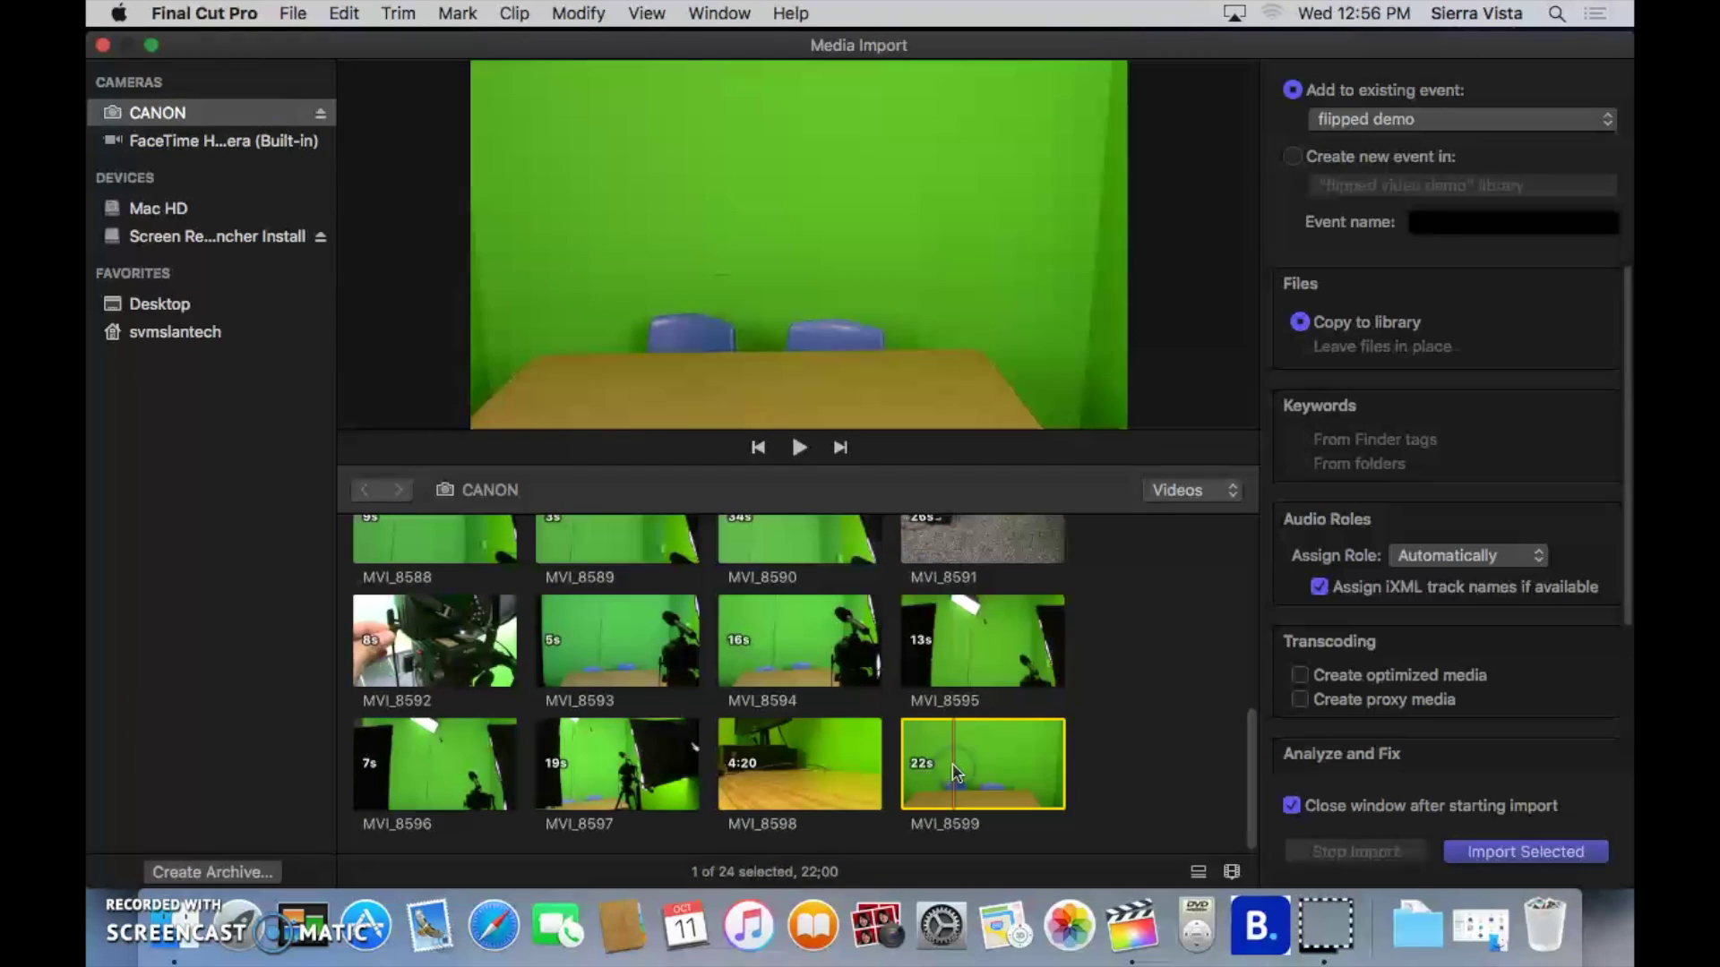
{"action": "left_click", "coordinate": [1478, 852]}
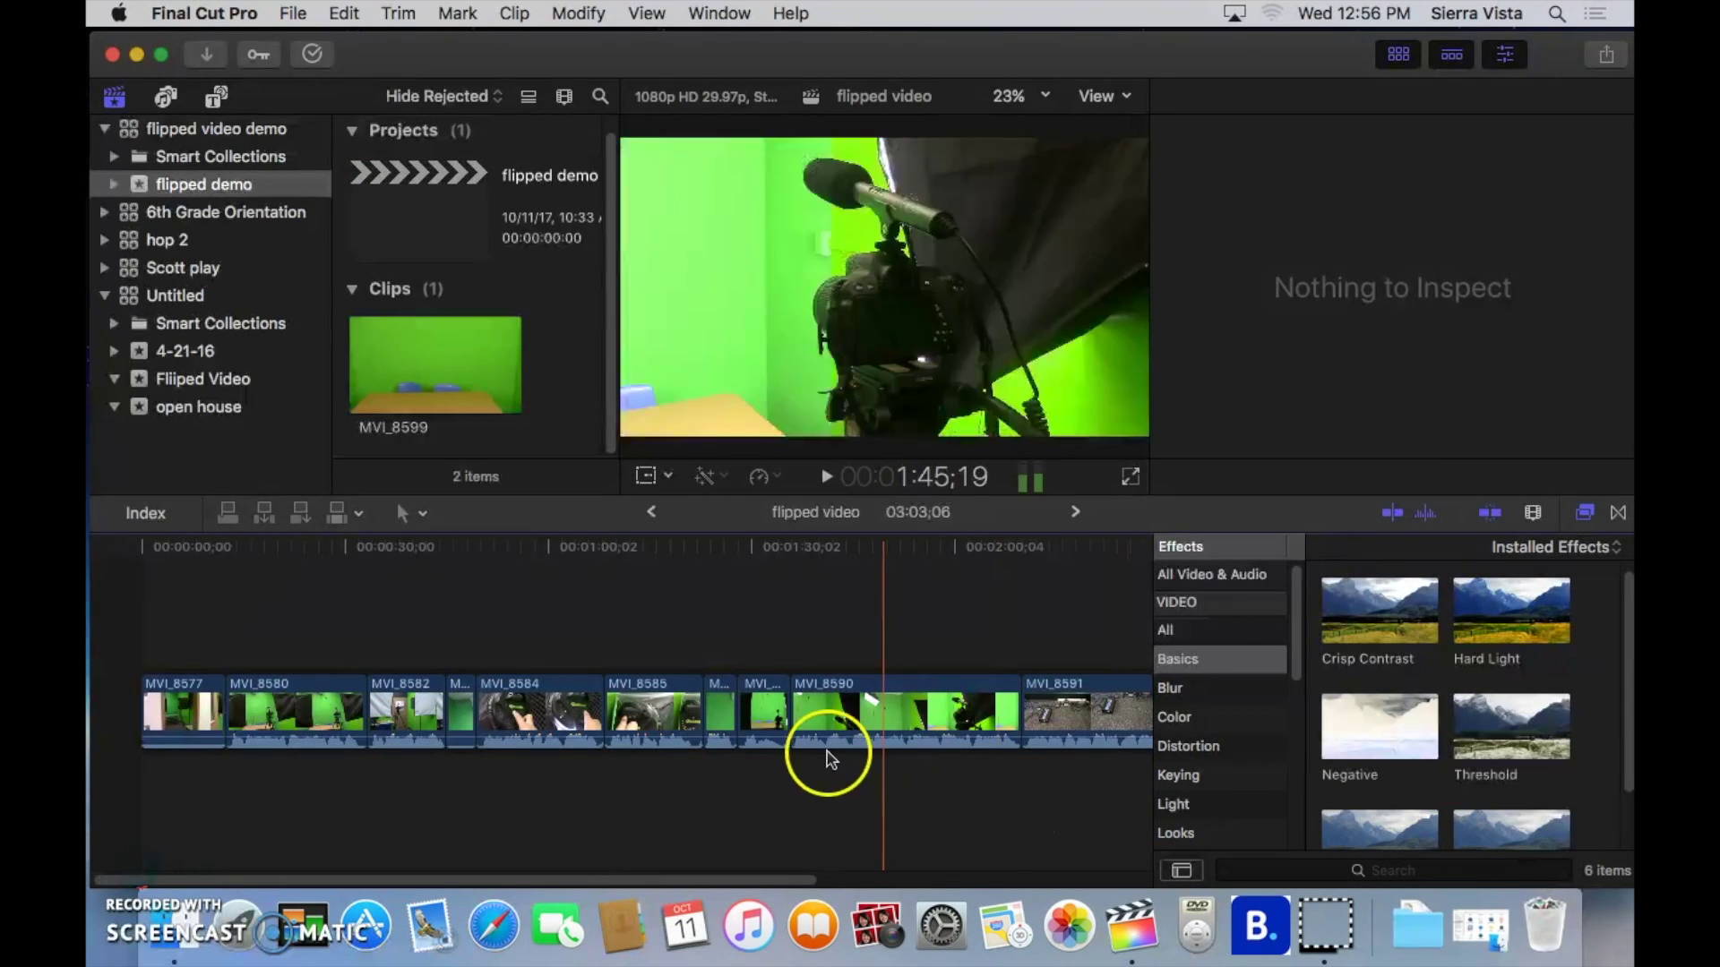
- Create a new project in the flipped demo event with the default name and settings
{"action": "left_click", "coordinate": [292, 13]}
{"action": "mouse_move", "coordinate": [320, 46]}
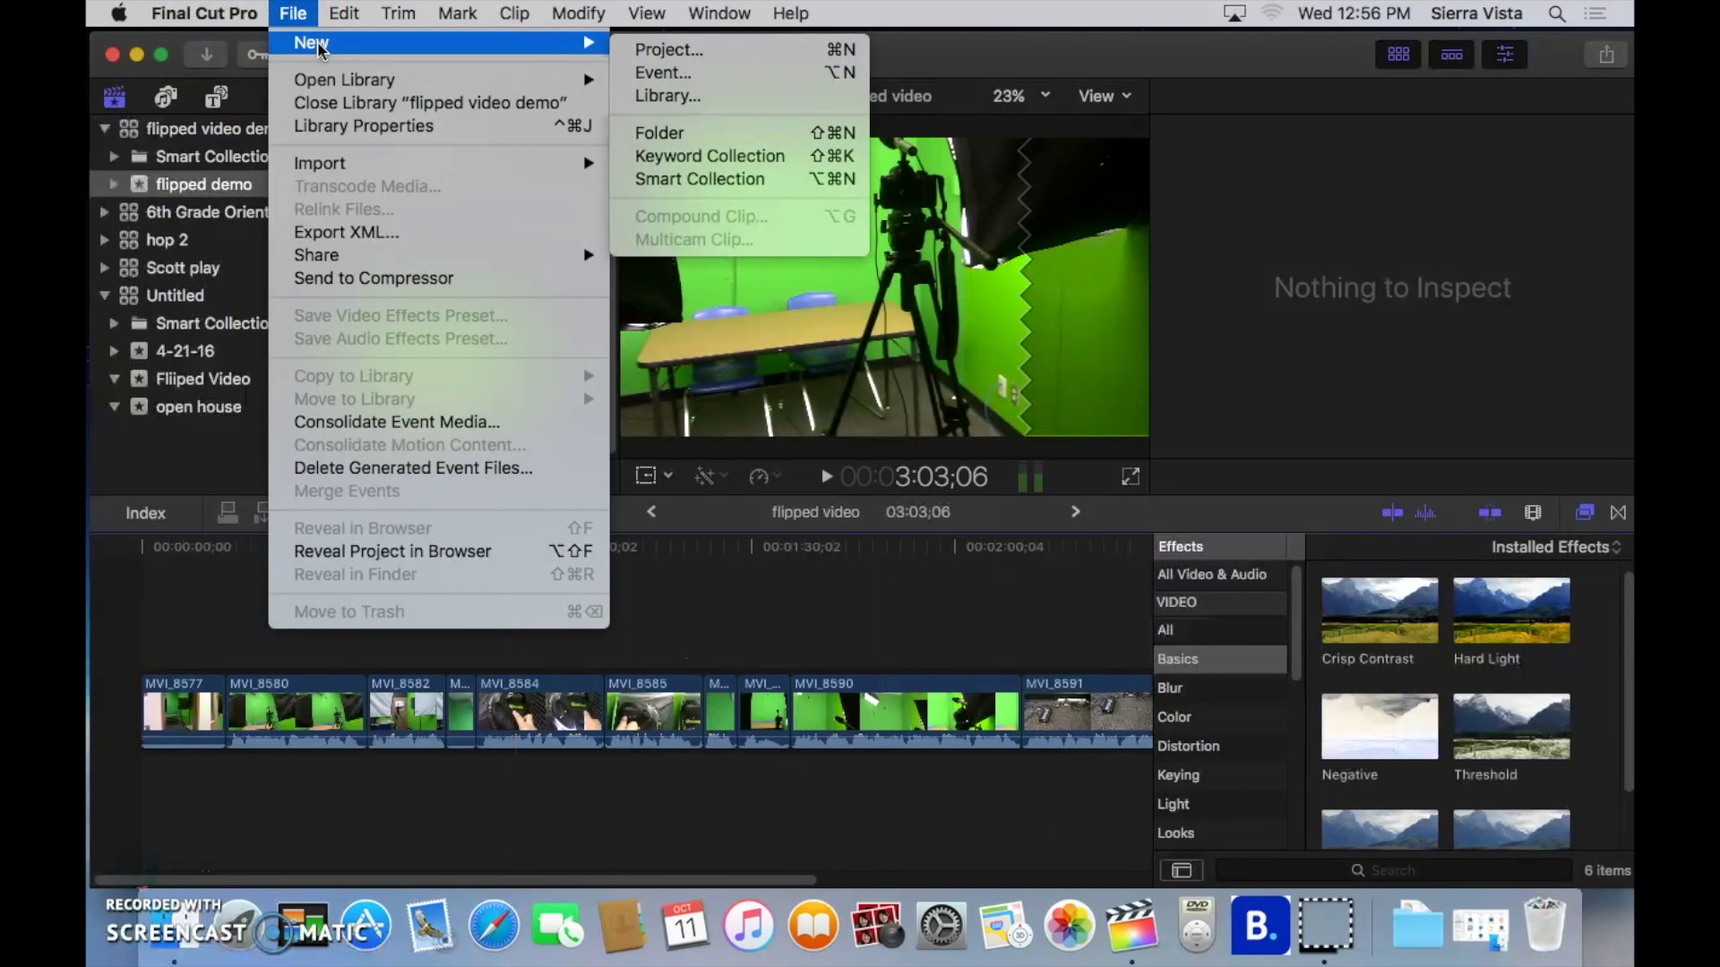
{"action": "left_click", "coordinate": [688, 49]}
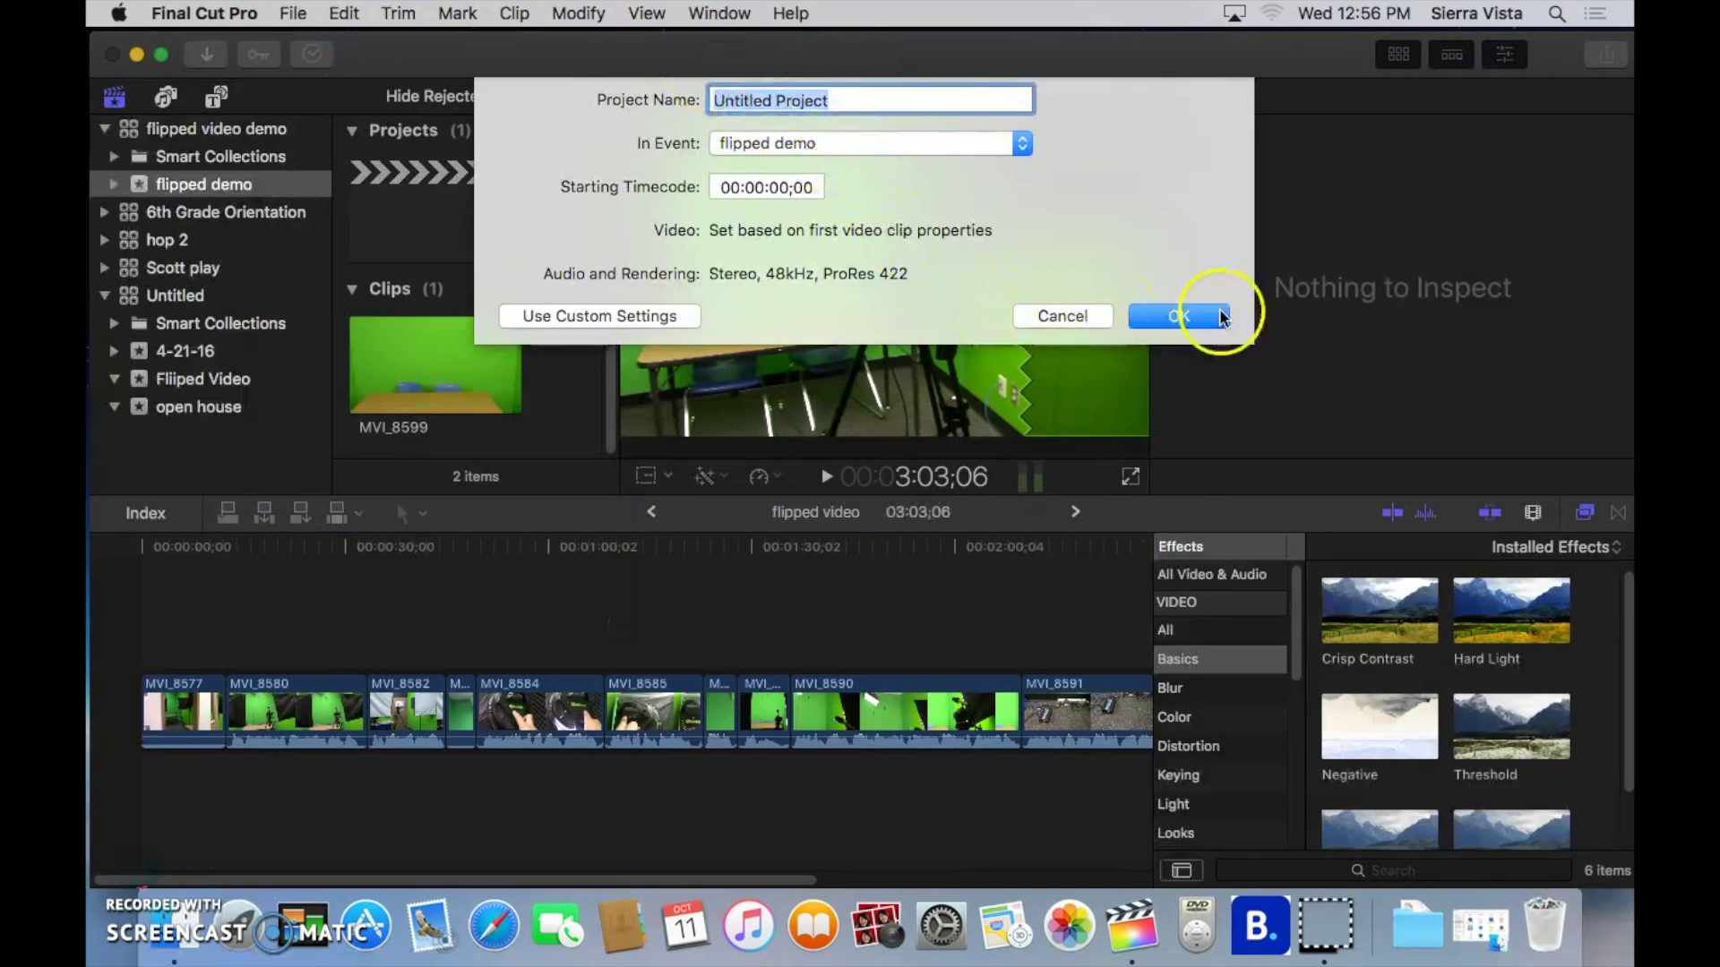
{"action": "left_click", "coordinate": [1223, 316]}
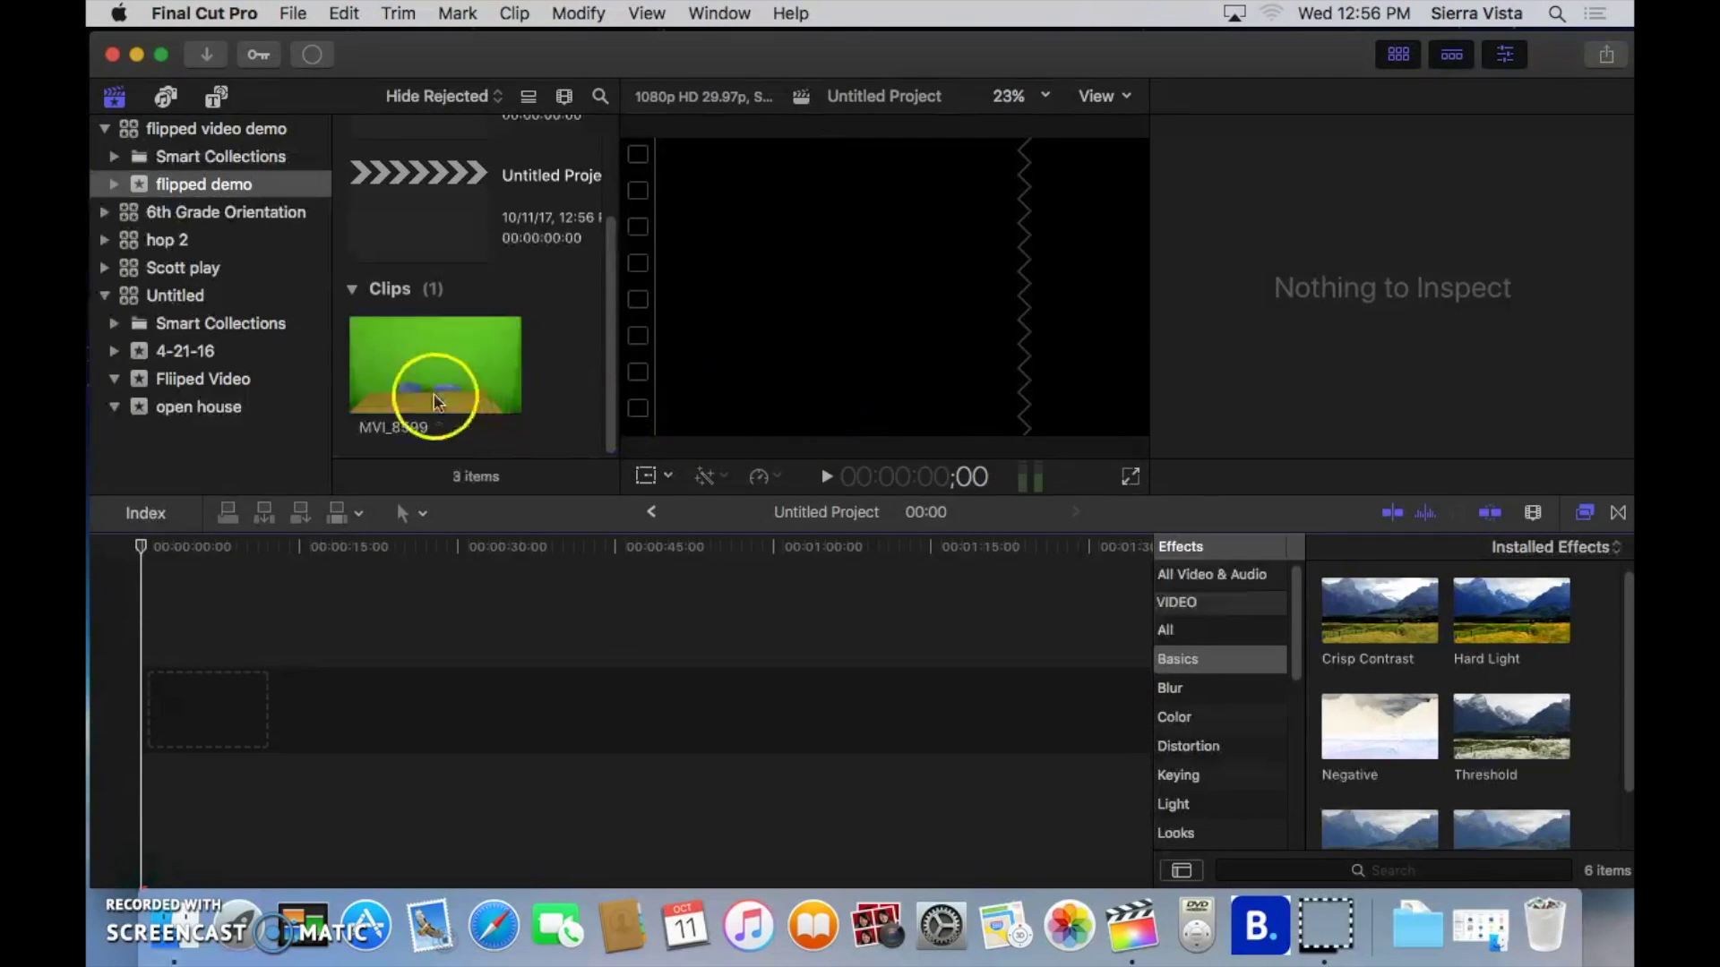
- Add the full-length MVI_8599 clip to the start of the empty project's timeline
{"action": "left_click", "coordinate": [437, 399]}
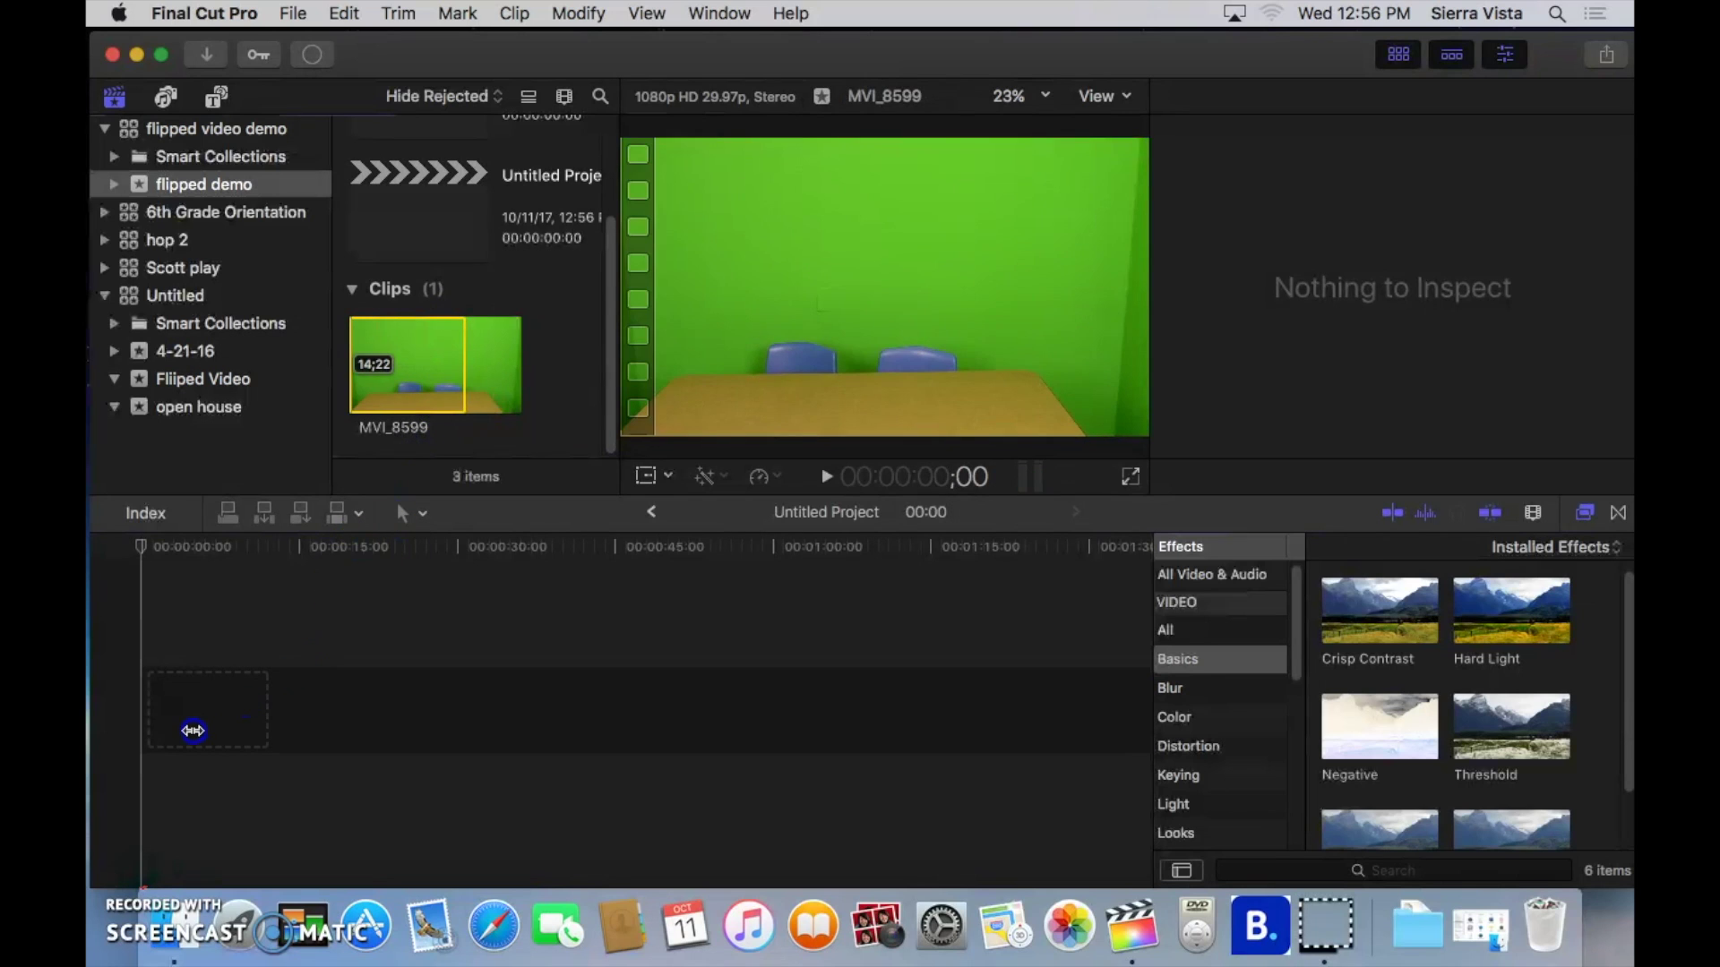
{"action": "left_click_drag", "start_coordinate": [194, 731], "coordinate": [376, 511]}
{"action": "left_click", "coordinate": [465, 353]}
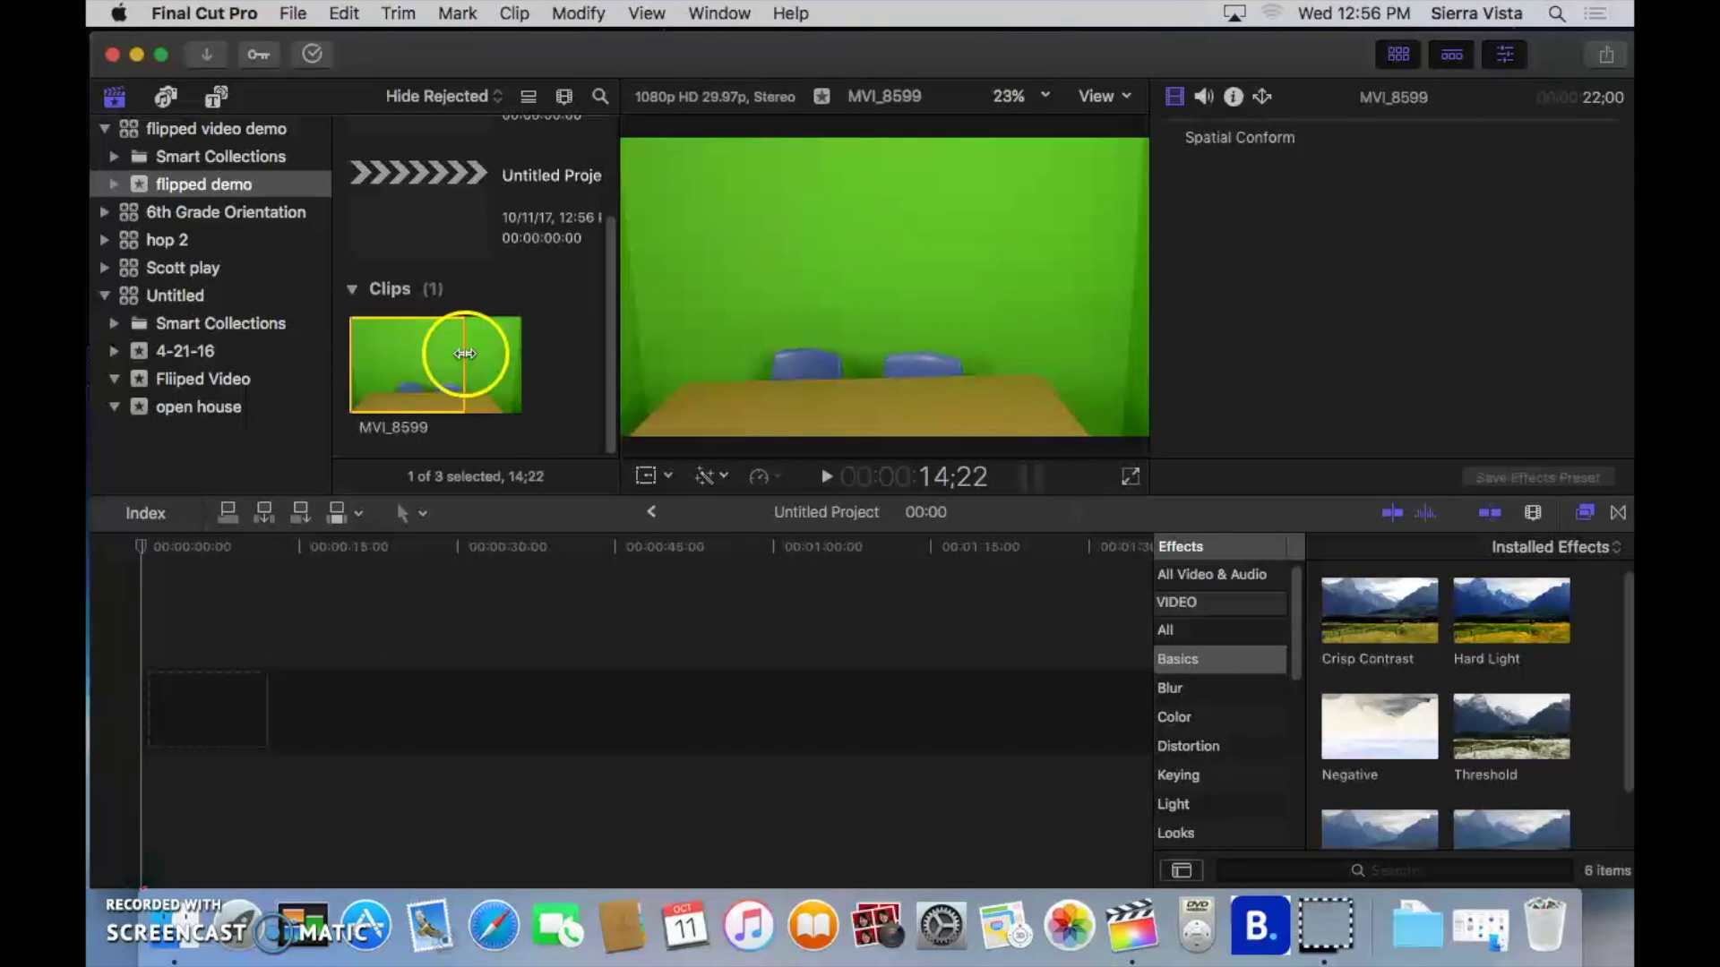
{"action": "left_click_drag", "start_coordinate": [469, 346], "coordinate": [244, 712]}
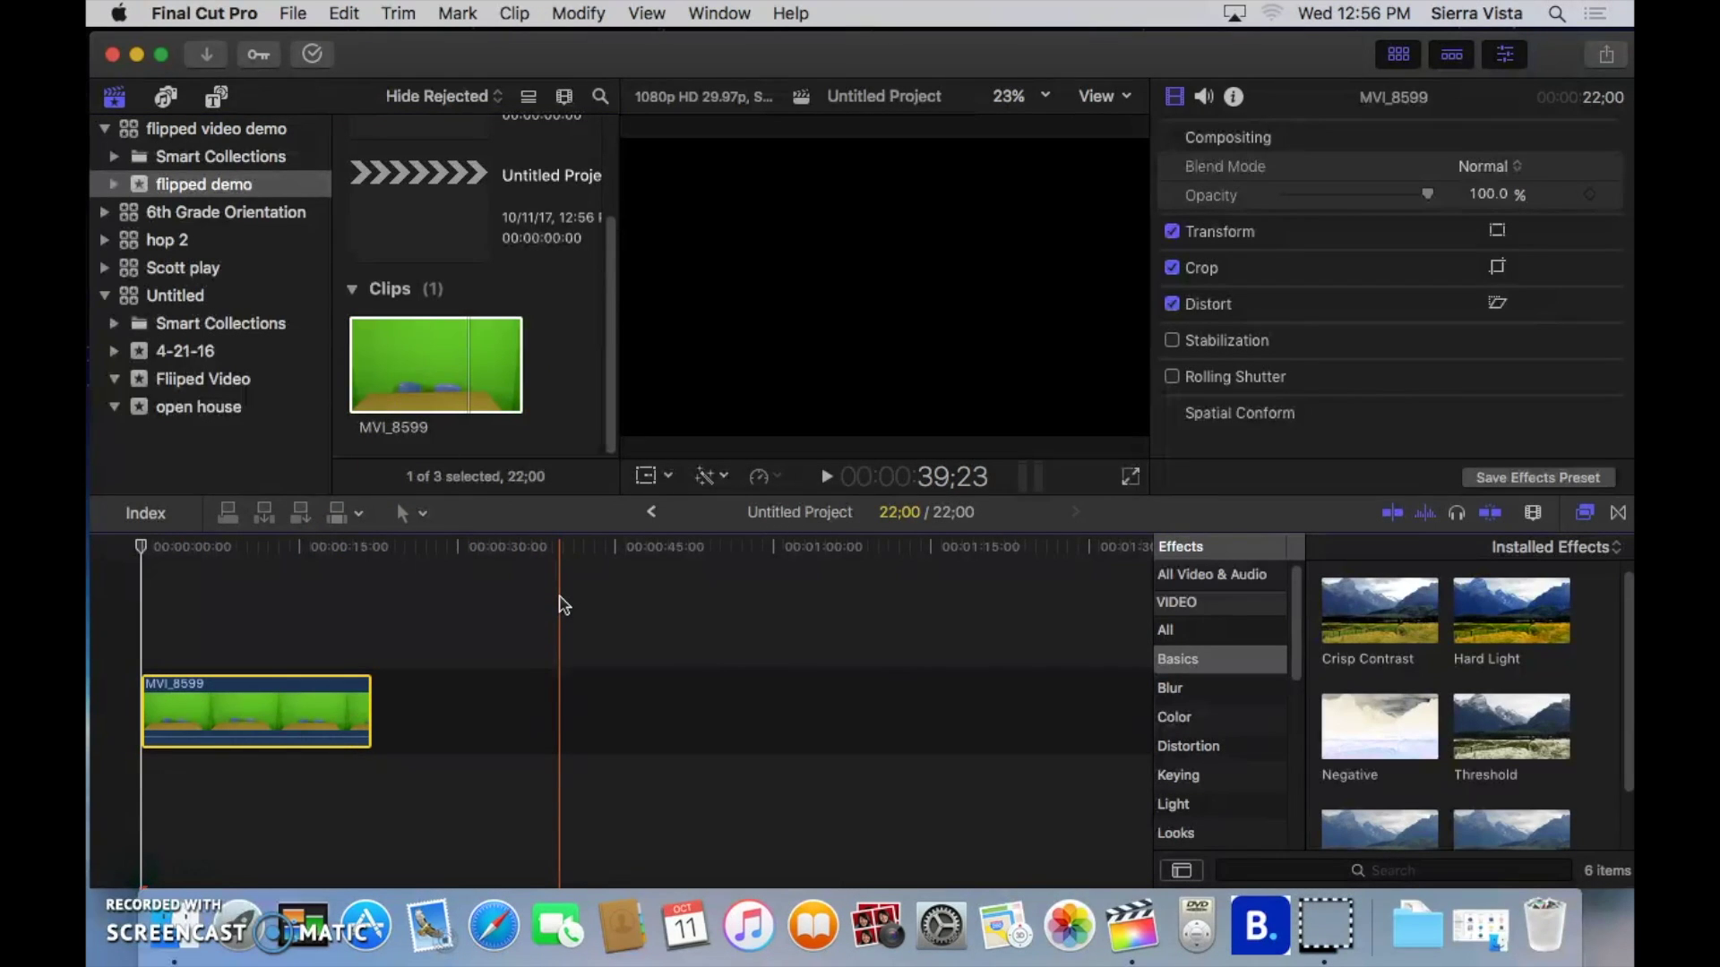
{"action": "left_click", "coordinate": [589, 602]}
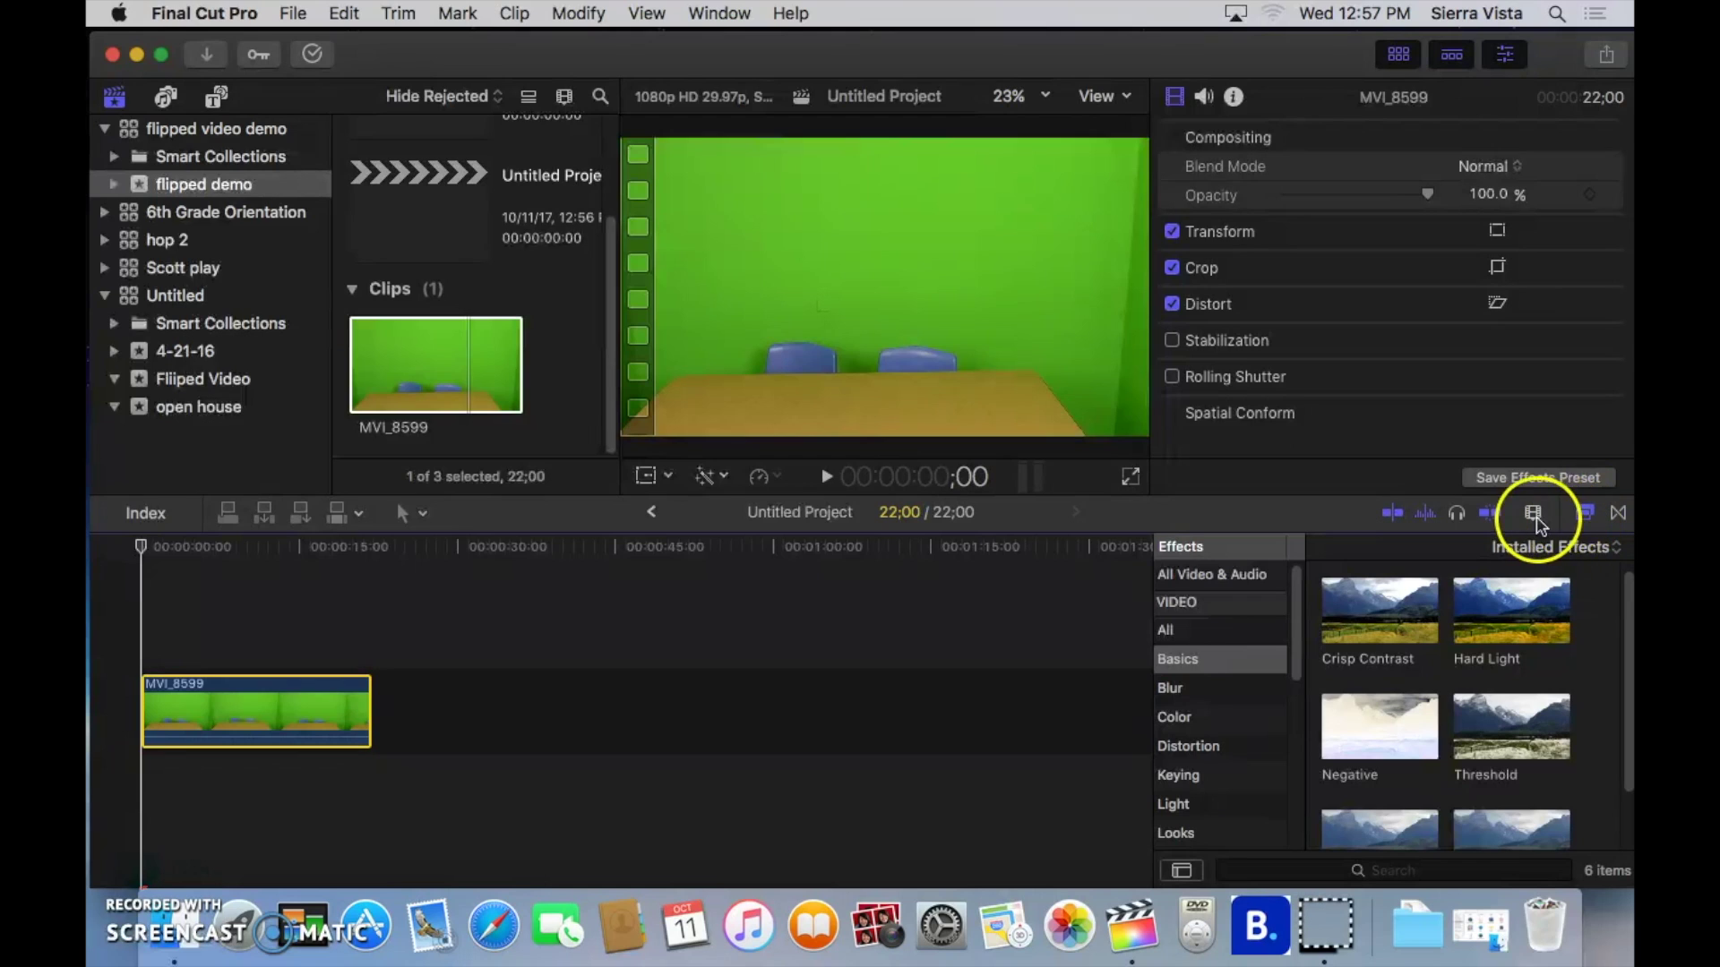
- Apply the Keyer effect from the Keying category to the MVI_8599 clip in the timeline
{"action": "left_click", "coordinate": [1585, 517]}
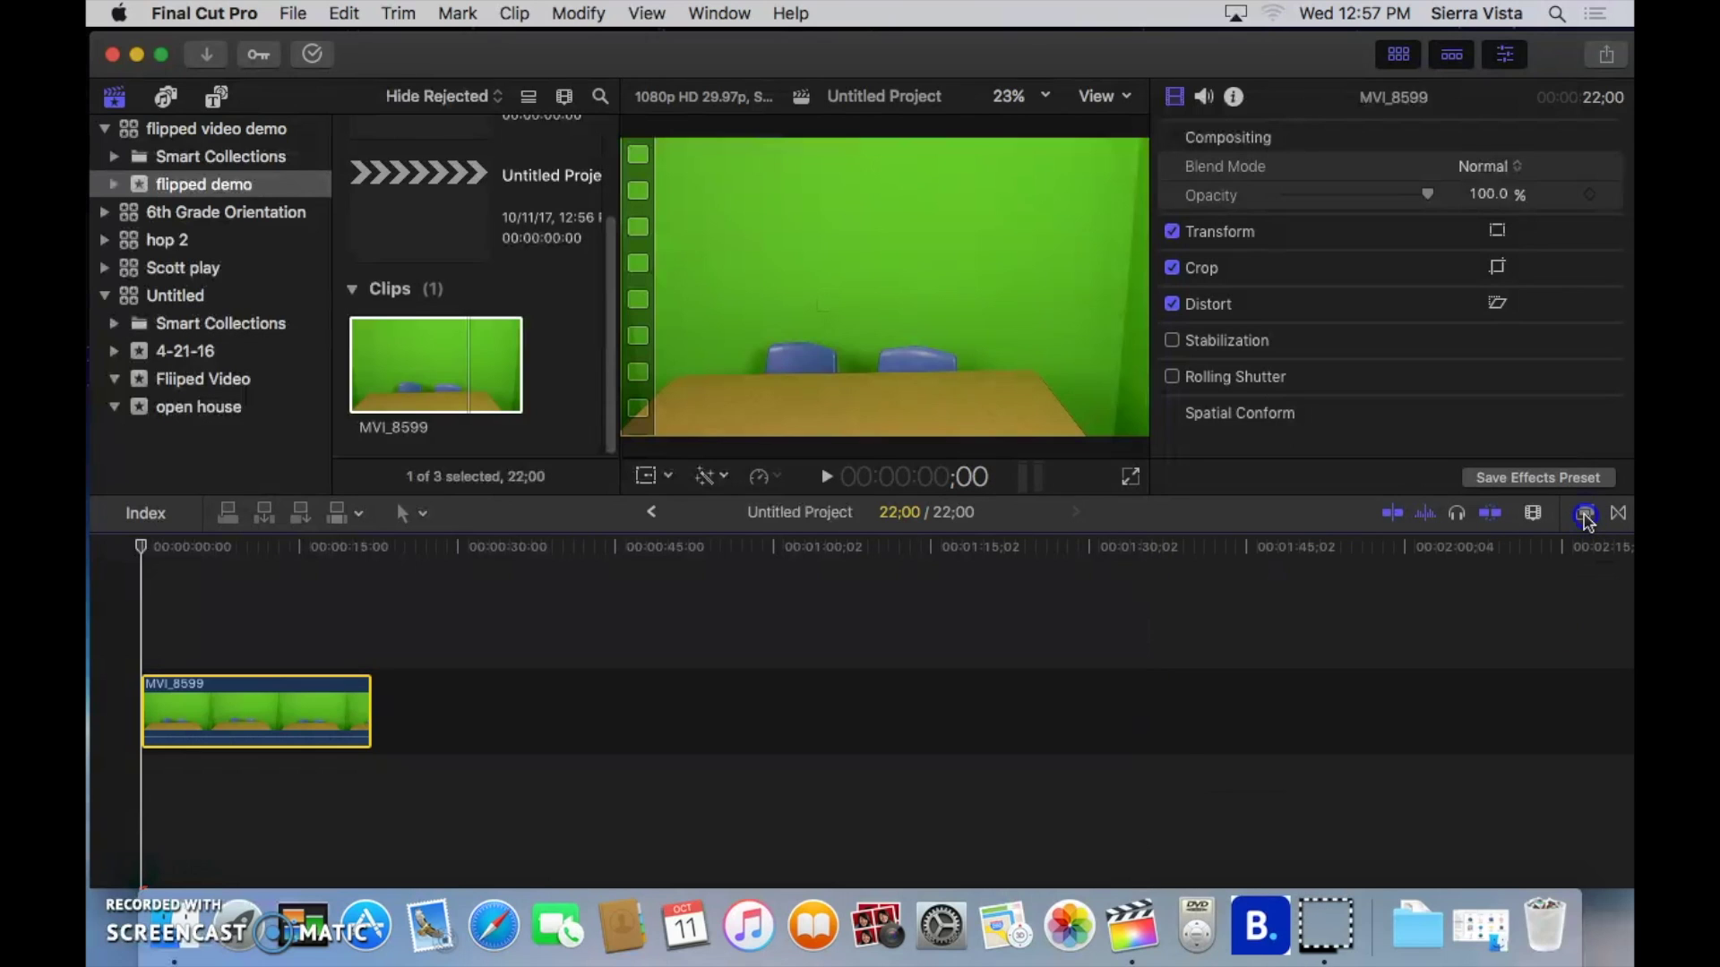
{"action": "left_click", "coordinate": [1586, 516]}
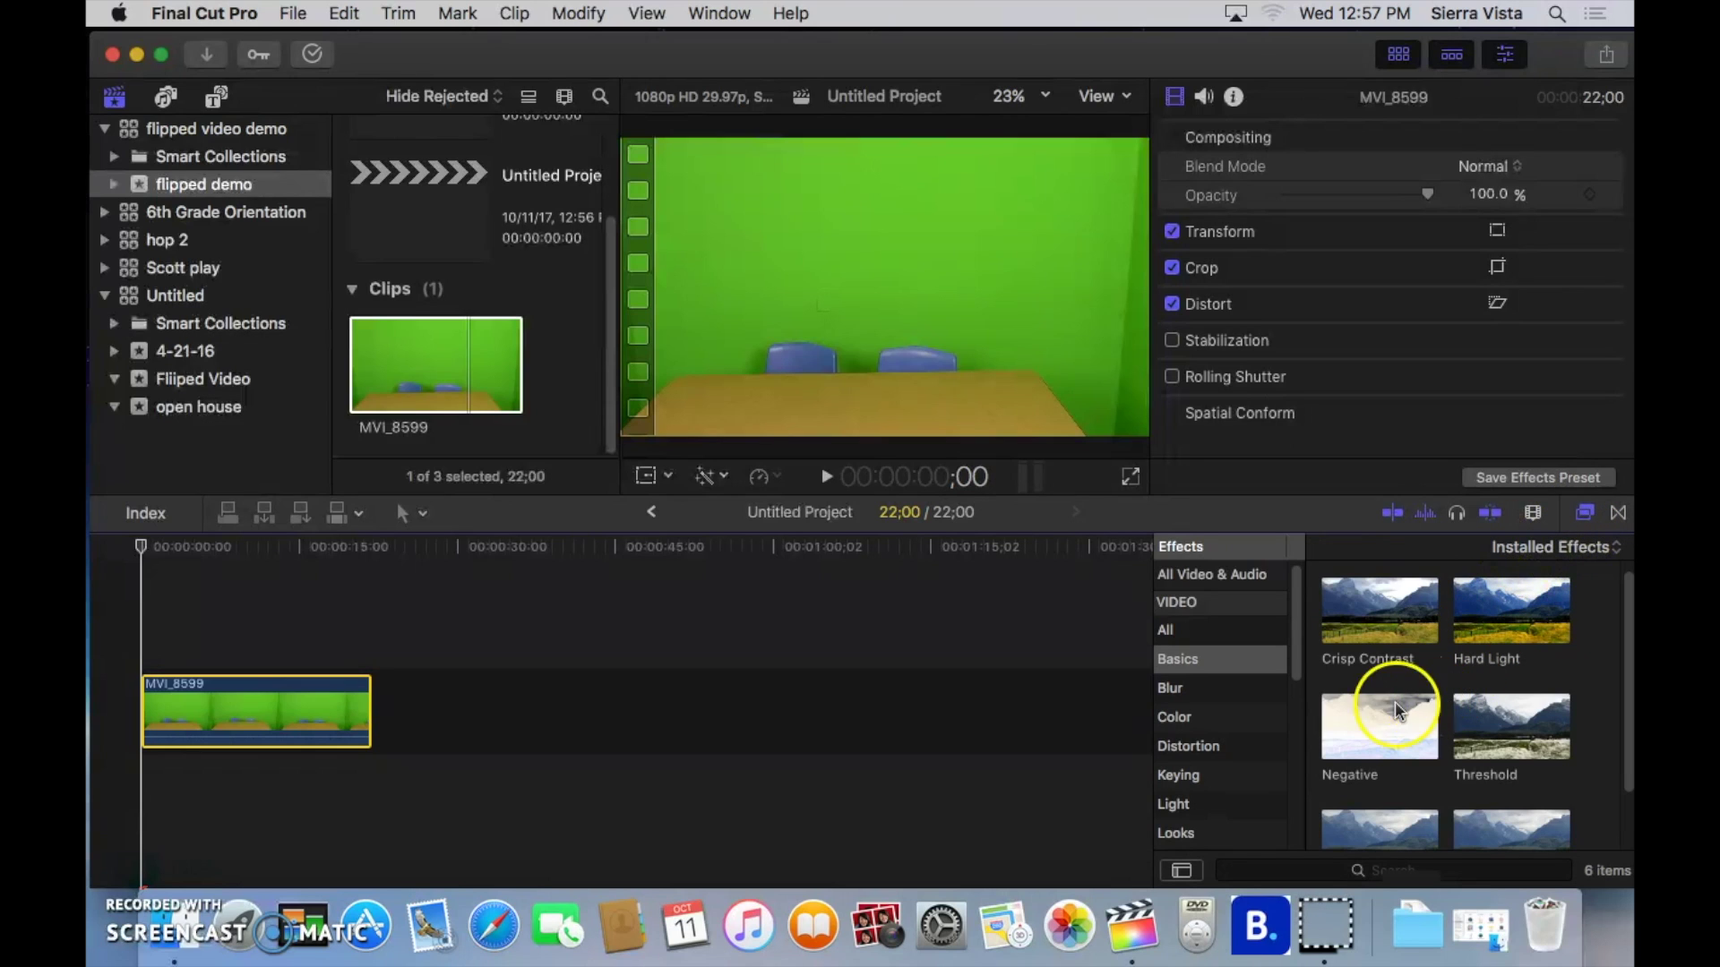
{"action": "left_click", "coordinate": [1202, 576]}
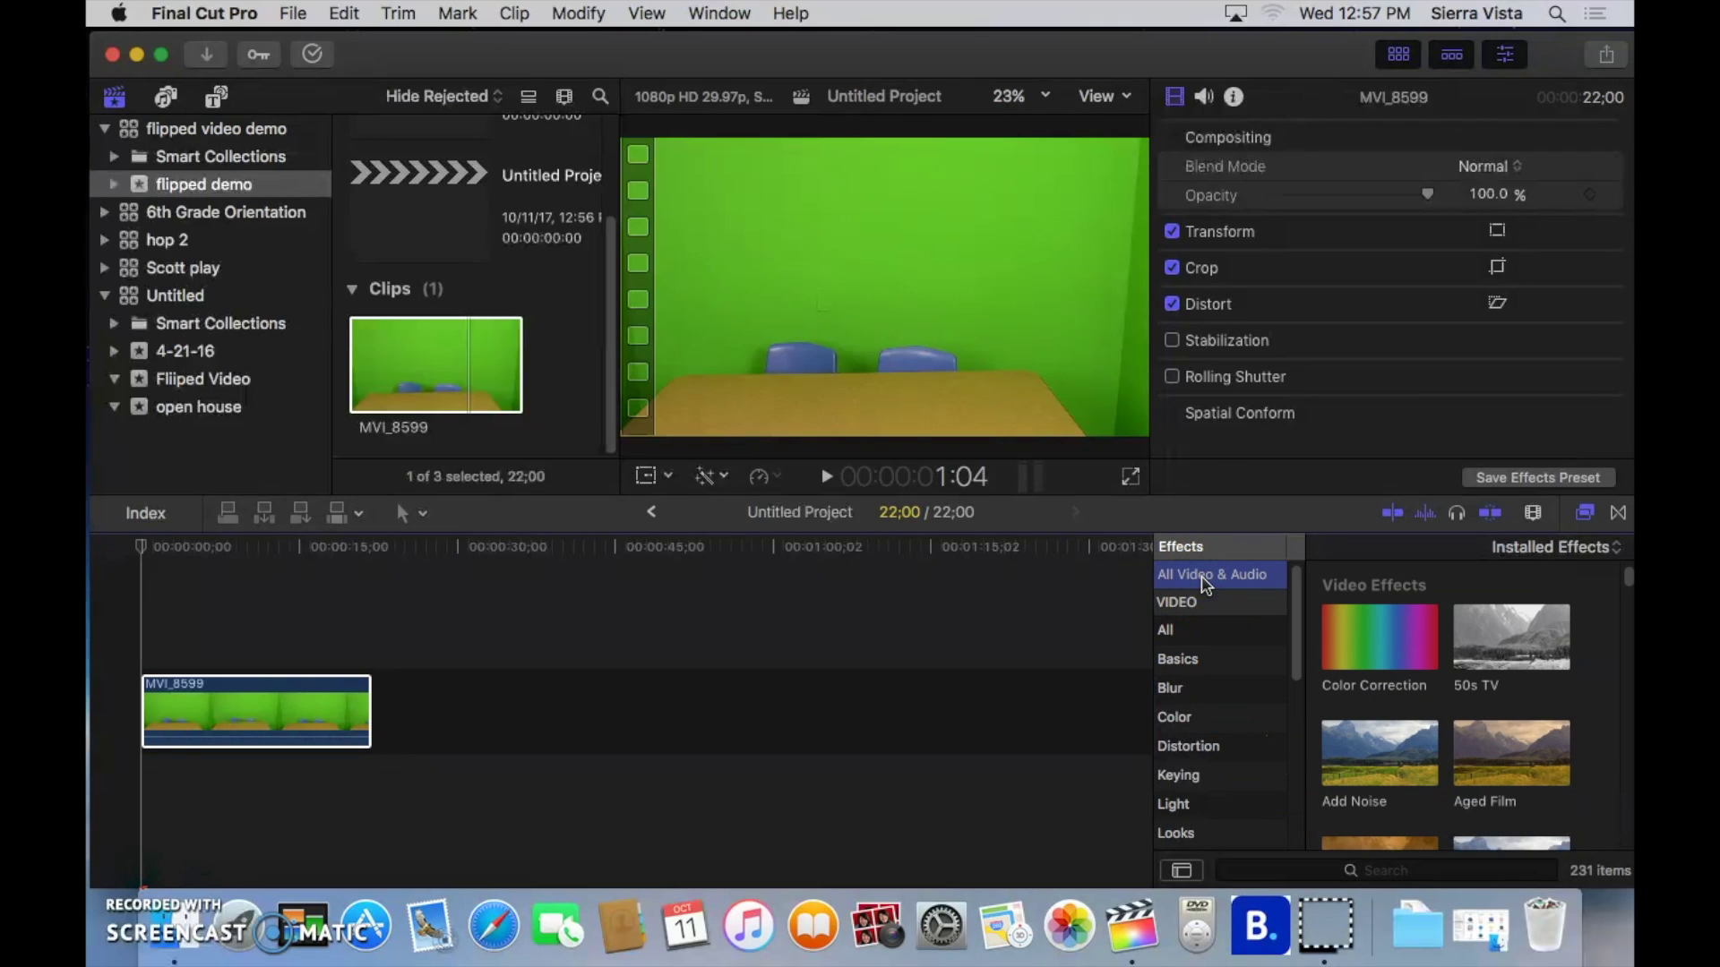
{"action": "left_click", "coordinate": [1190, 779]}
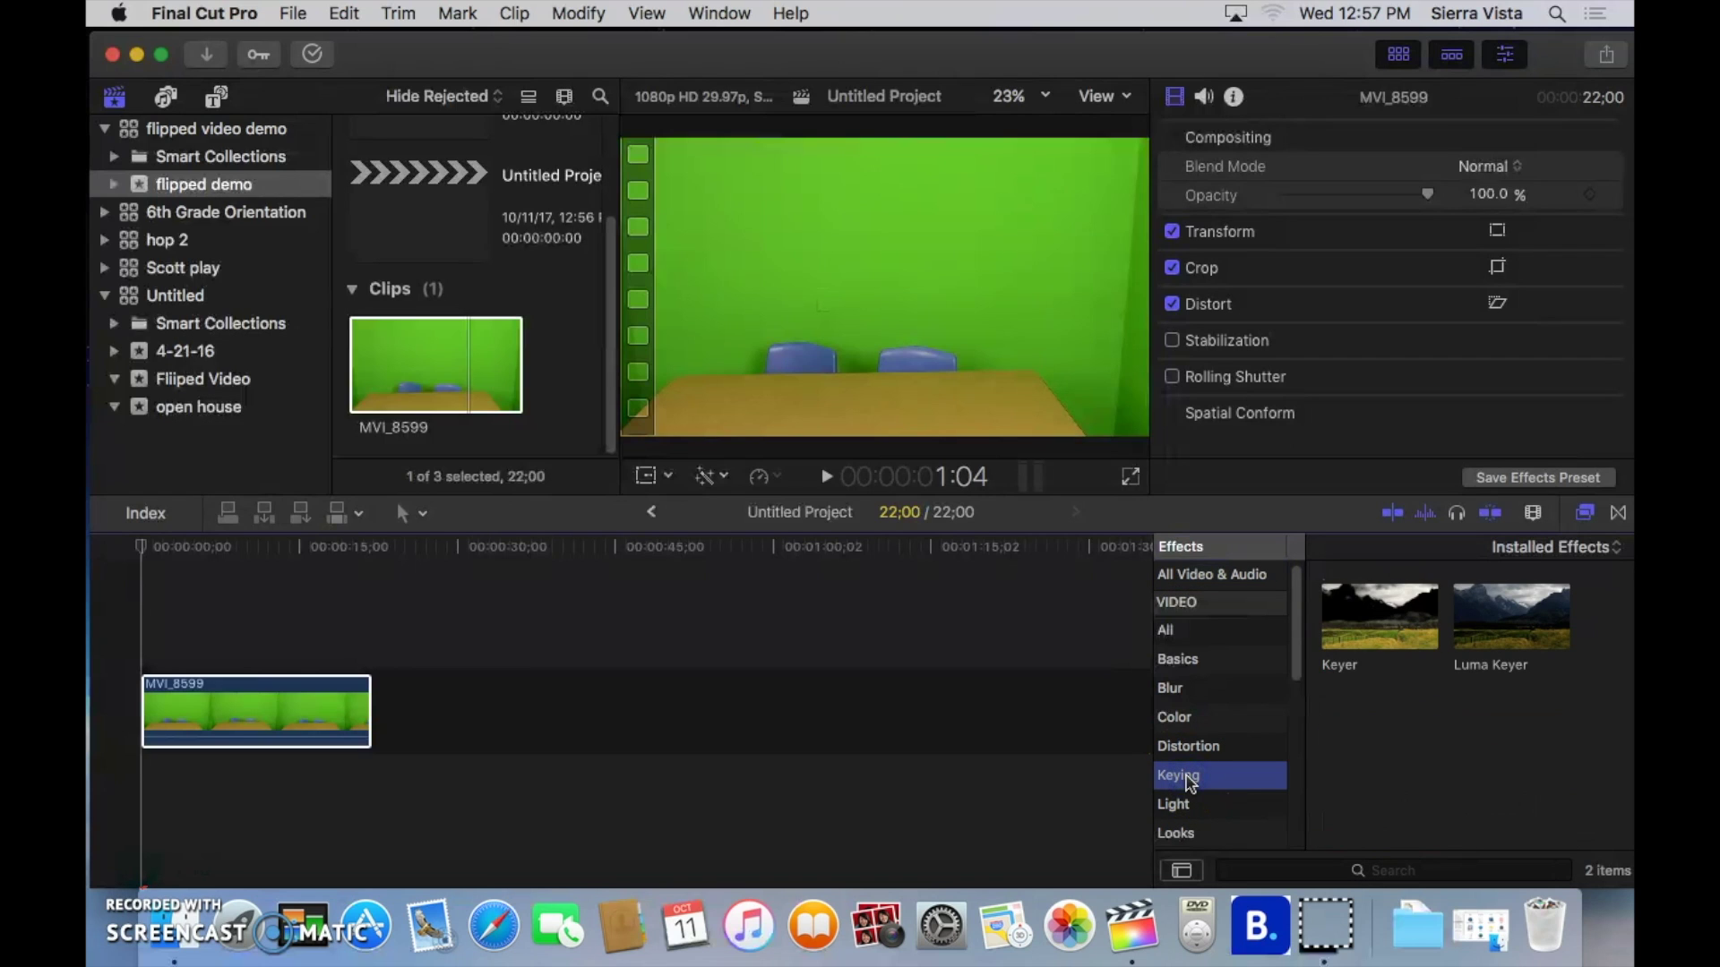
{"action": "left_click", "coordinate": [1361, 646]}
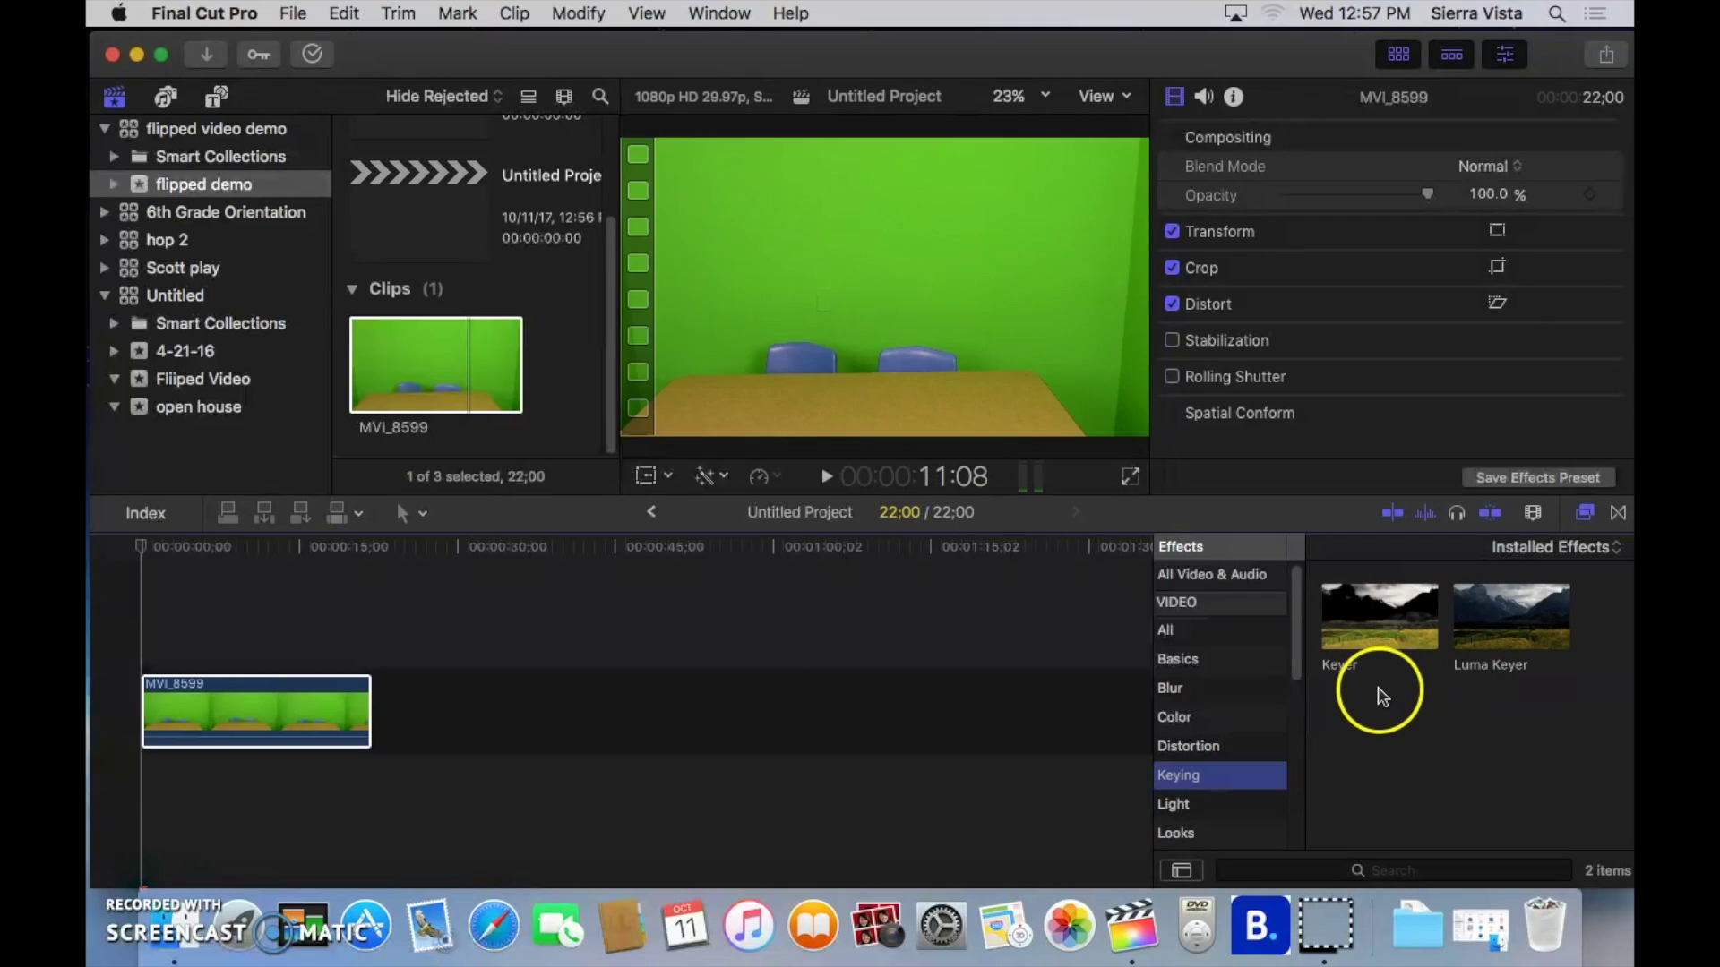
{"action": "left_click", "coordinate": [1380, 627]}
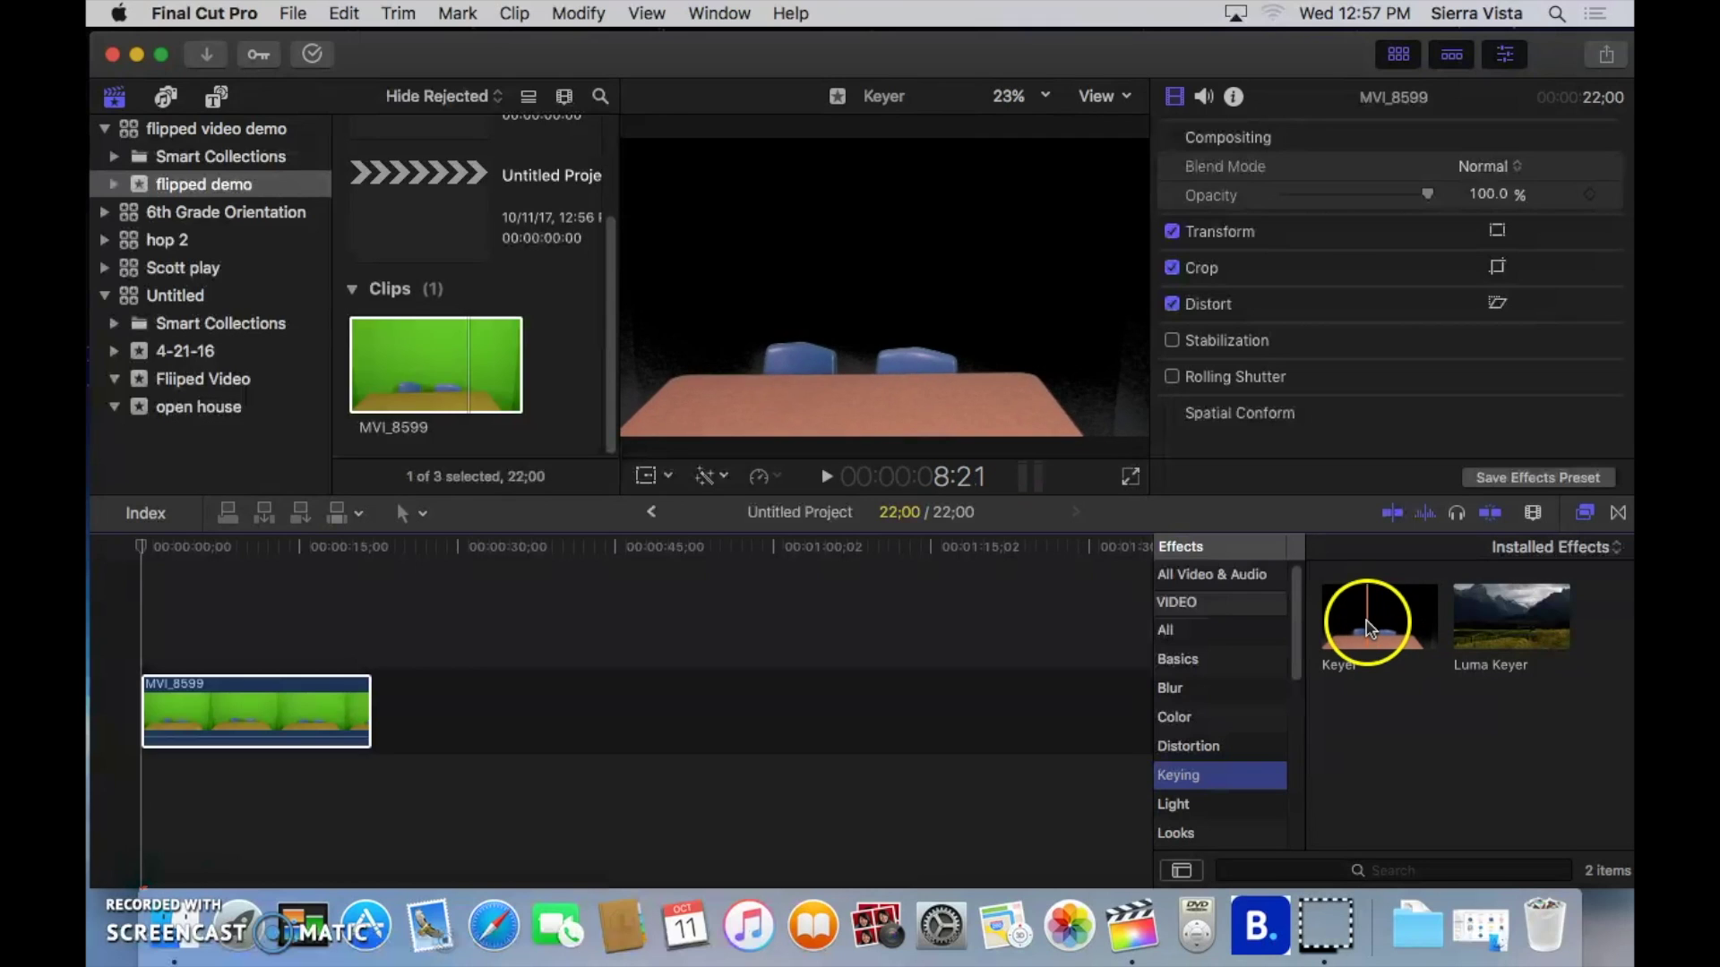
{"action": "left_click_drag", "start_coordinate": [1368, 627], "coordinate": [295, 727]}
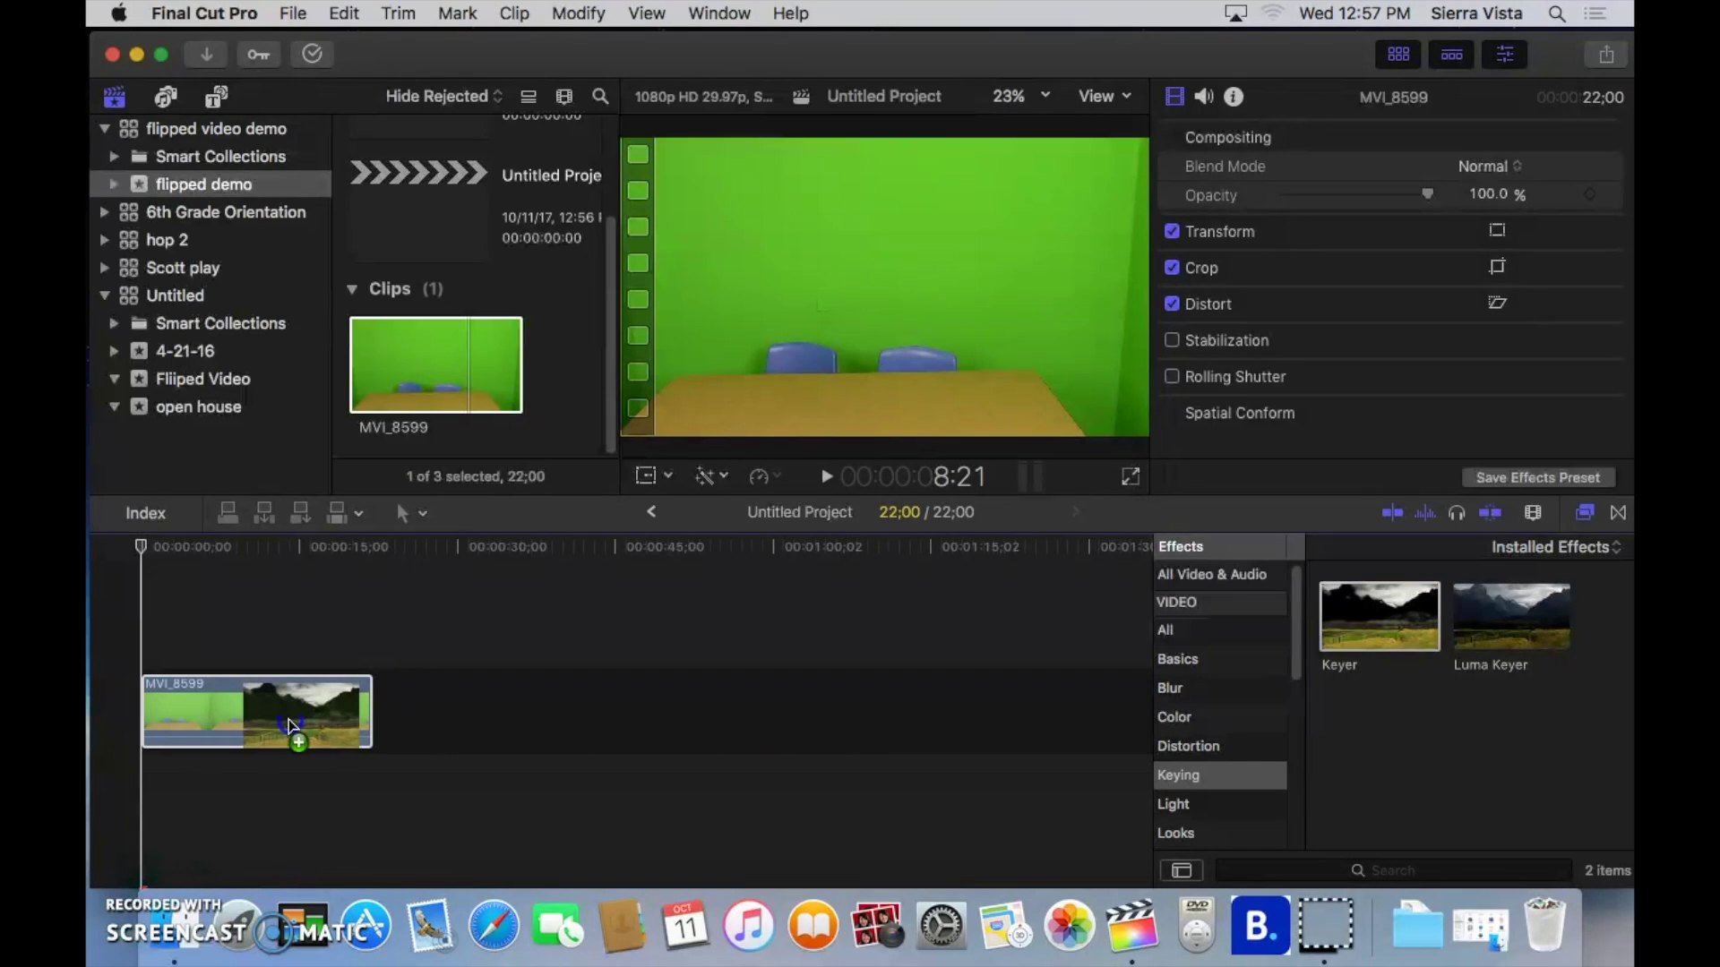
{"action": "left_click_drag", "start_coordinate": [288, 724], "coordinate": [289, 726]}
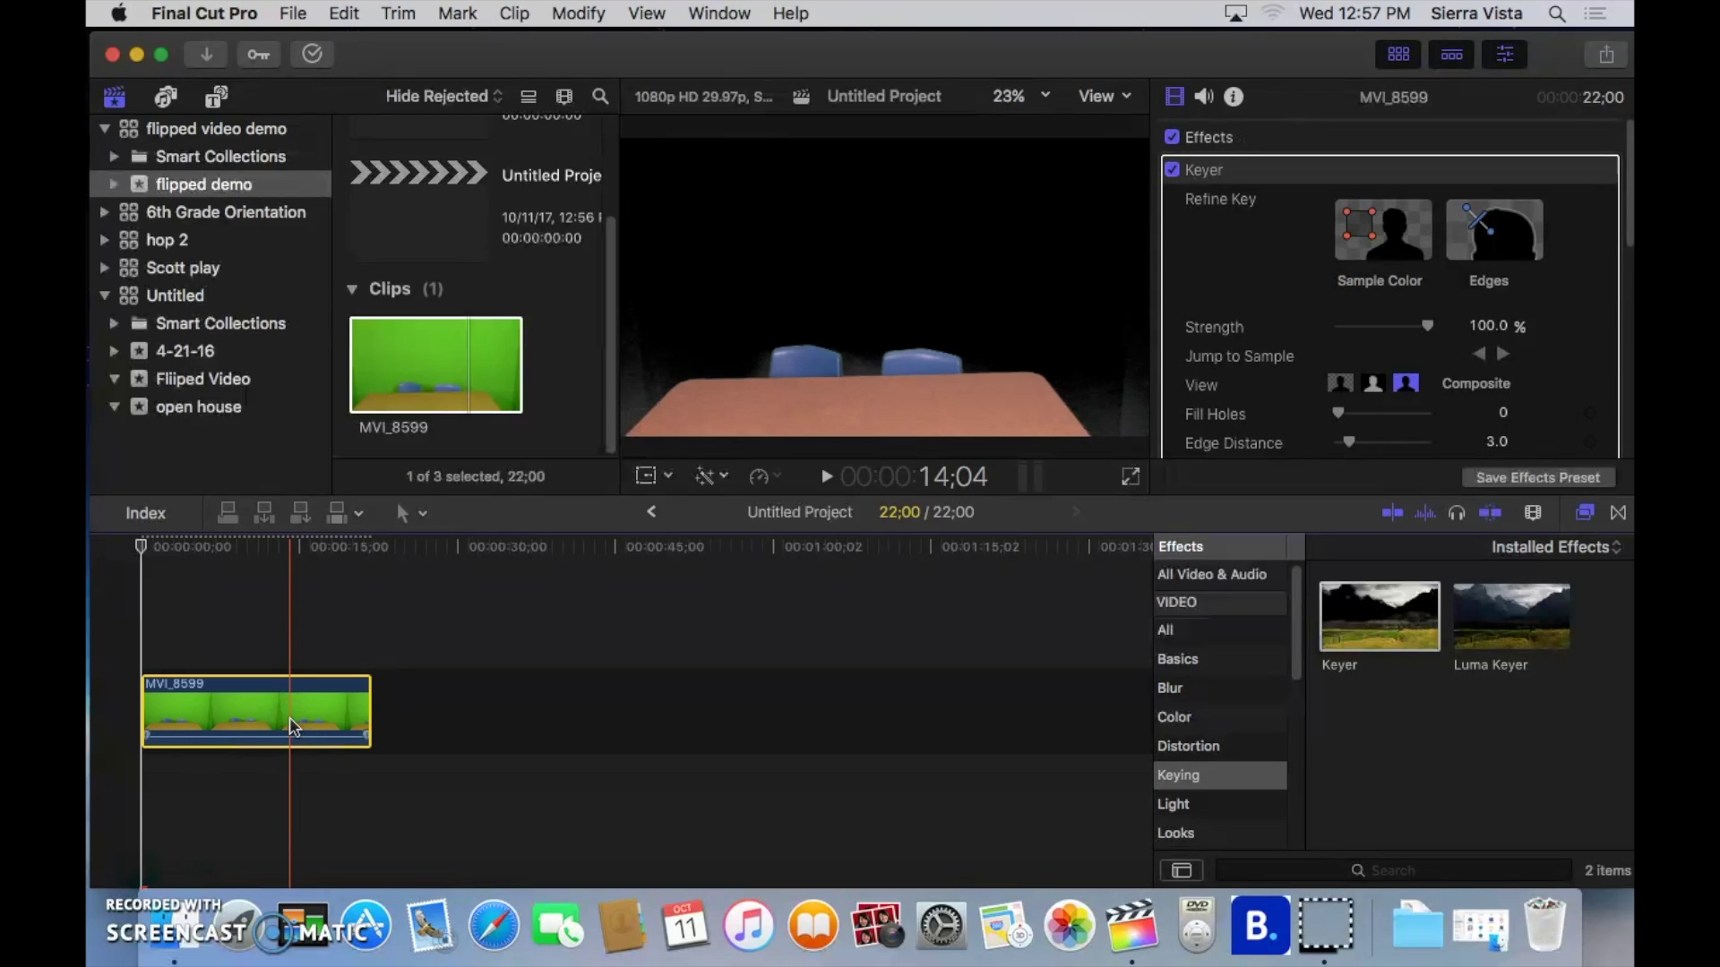
{"action": "left_click_drag", "start_coordinate": [202, 689], "coordinate": [140, 577]}
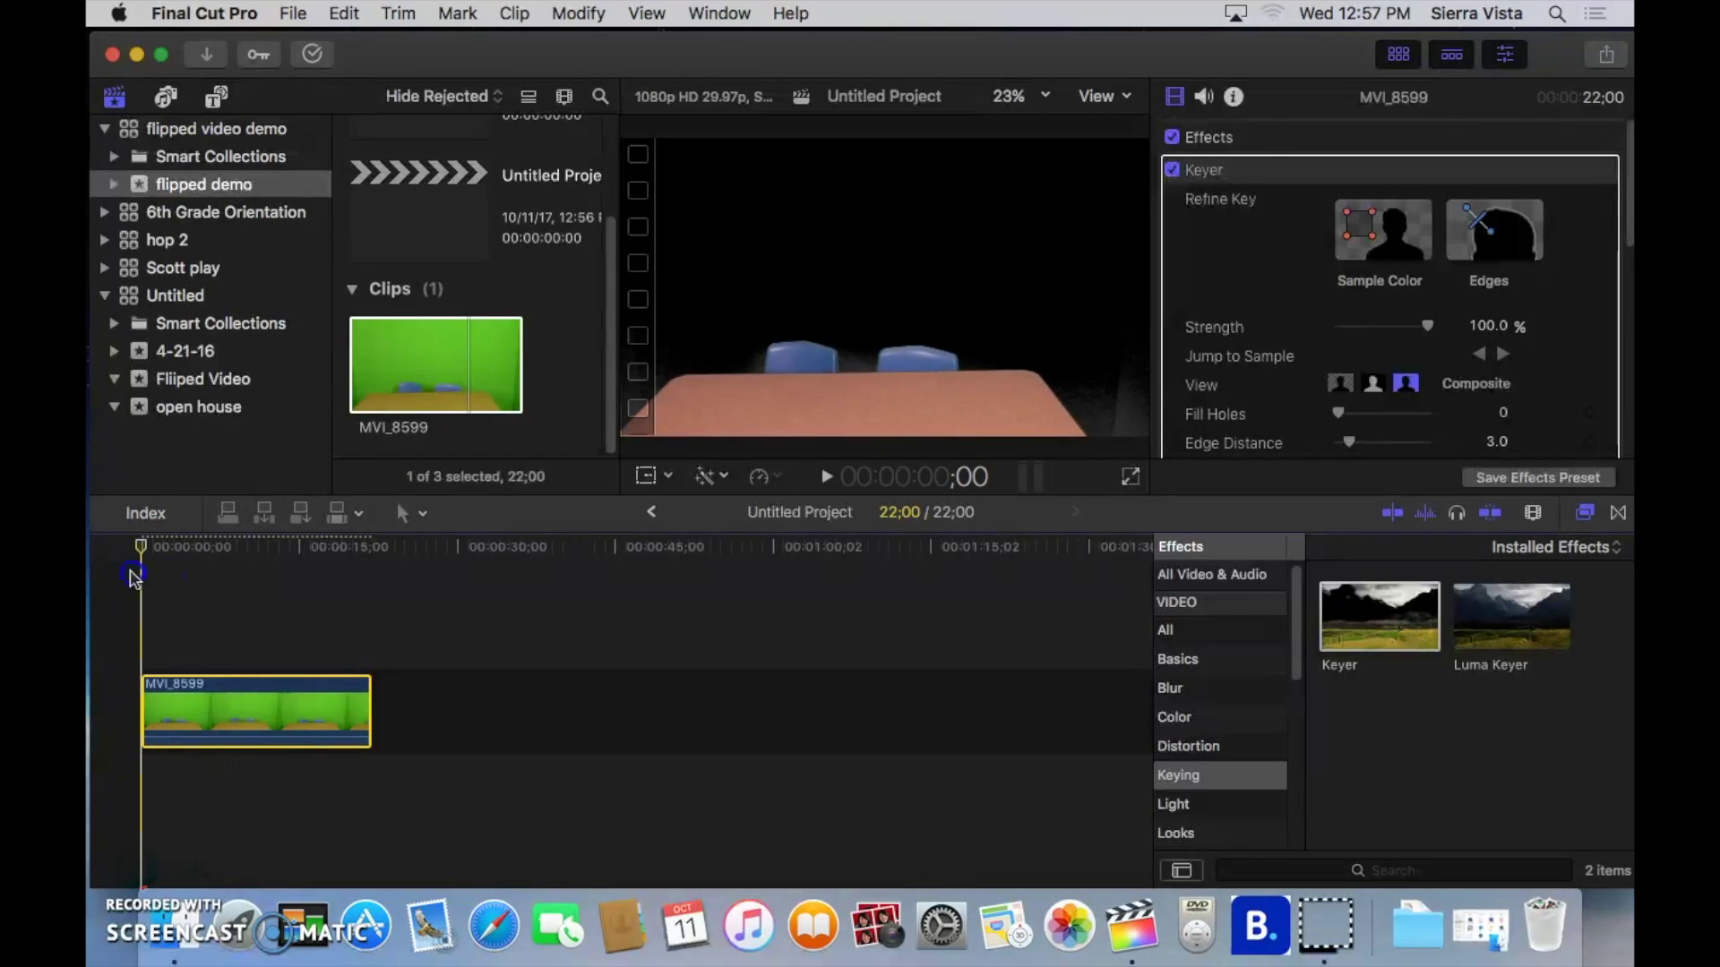
- Minimize the editor to locate the ducks image on the desktop, and return to Final Cut Pro
{"action": "left_click", "coordinate": [145, 878]}
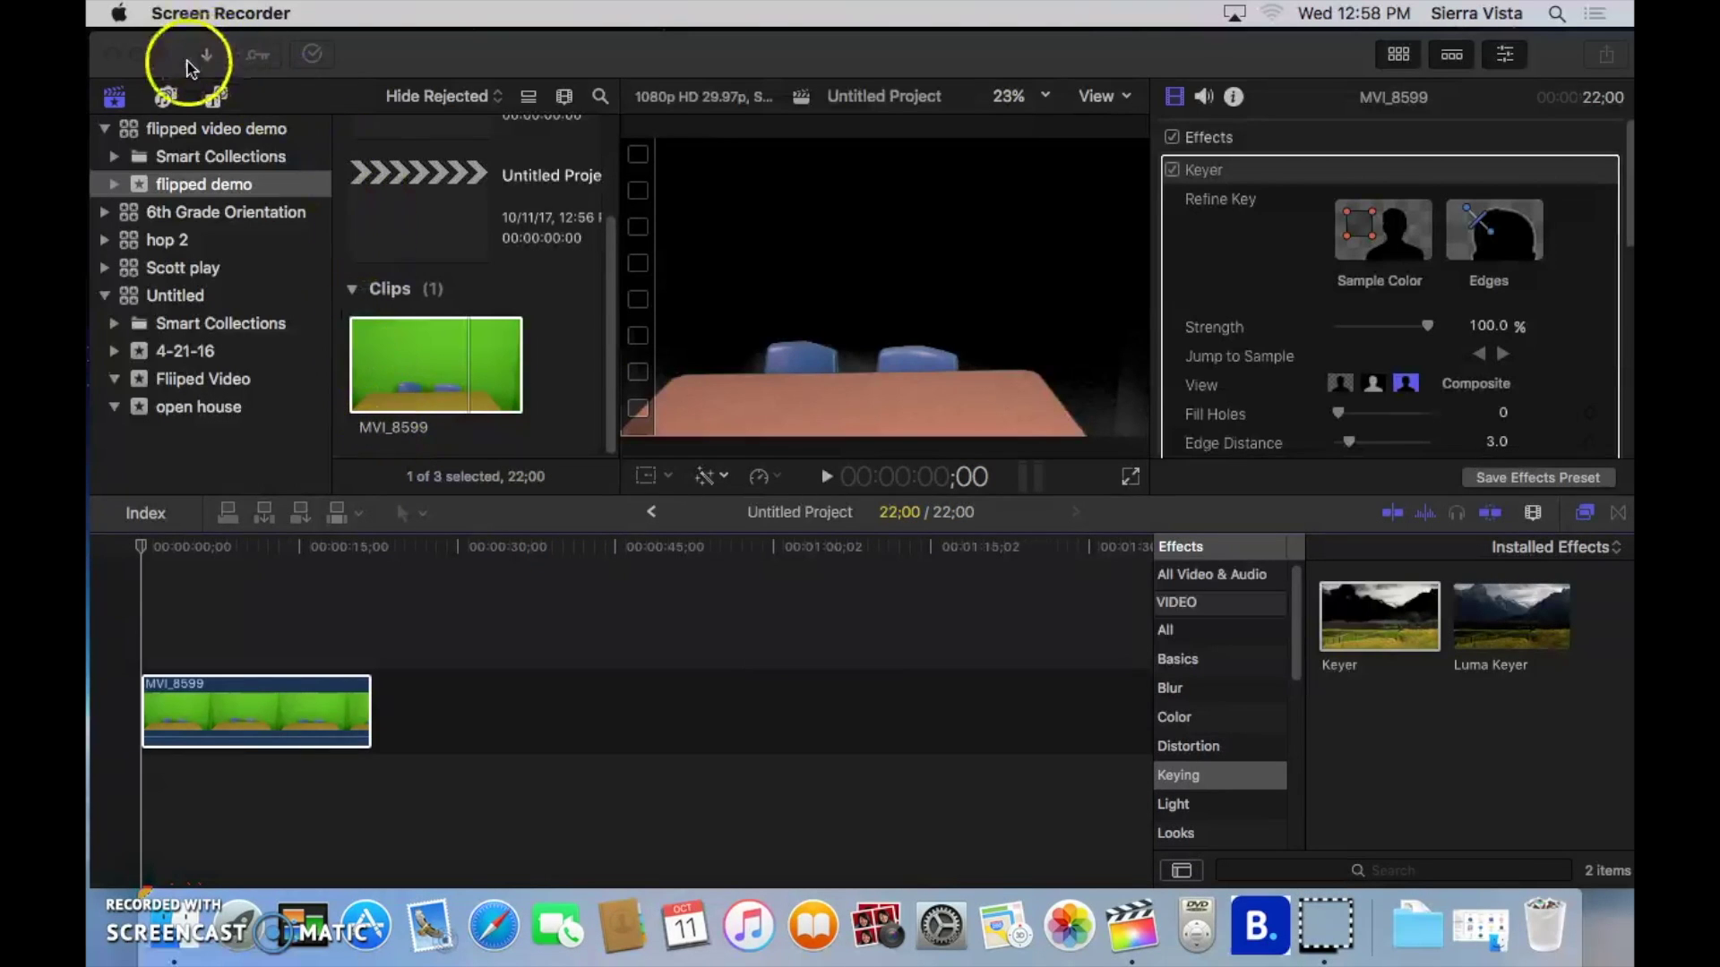
{"action": "left_click", "coordinate": [139, 55]}
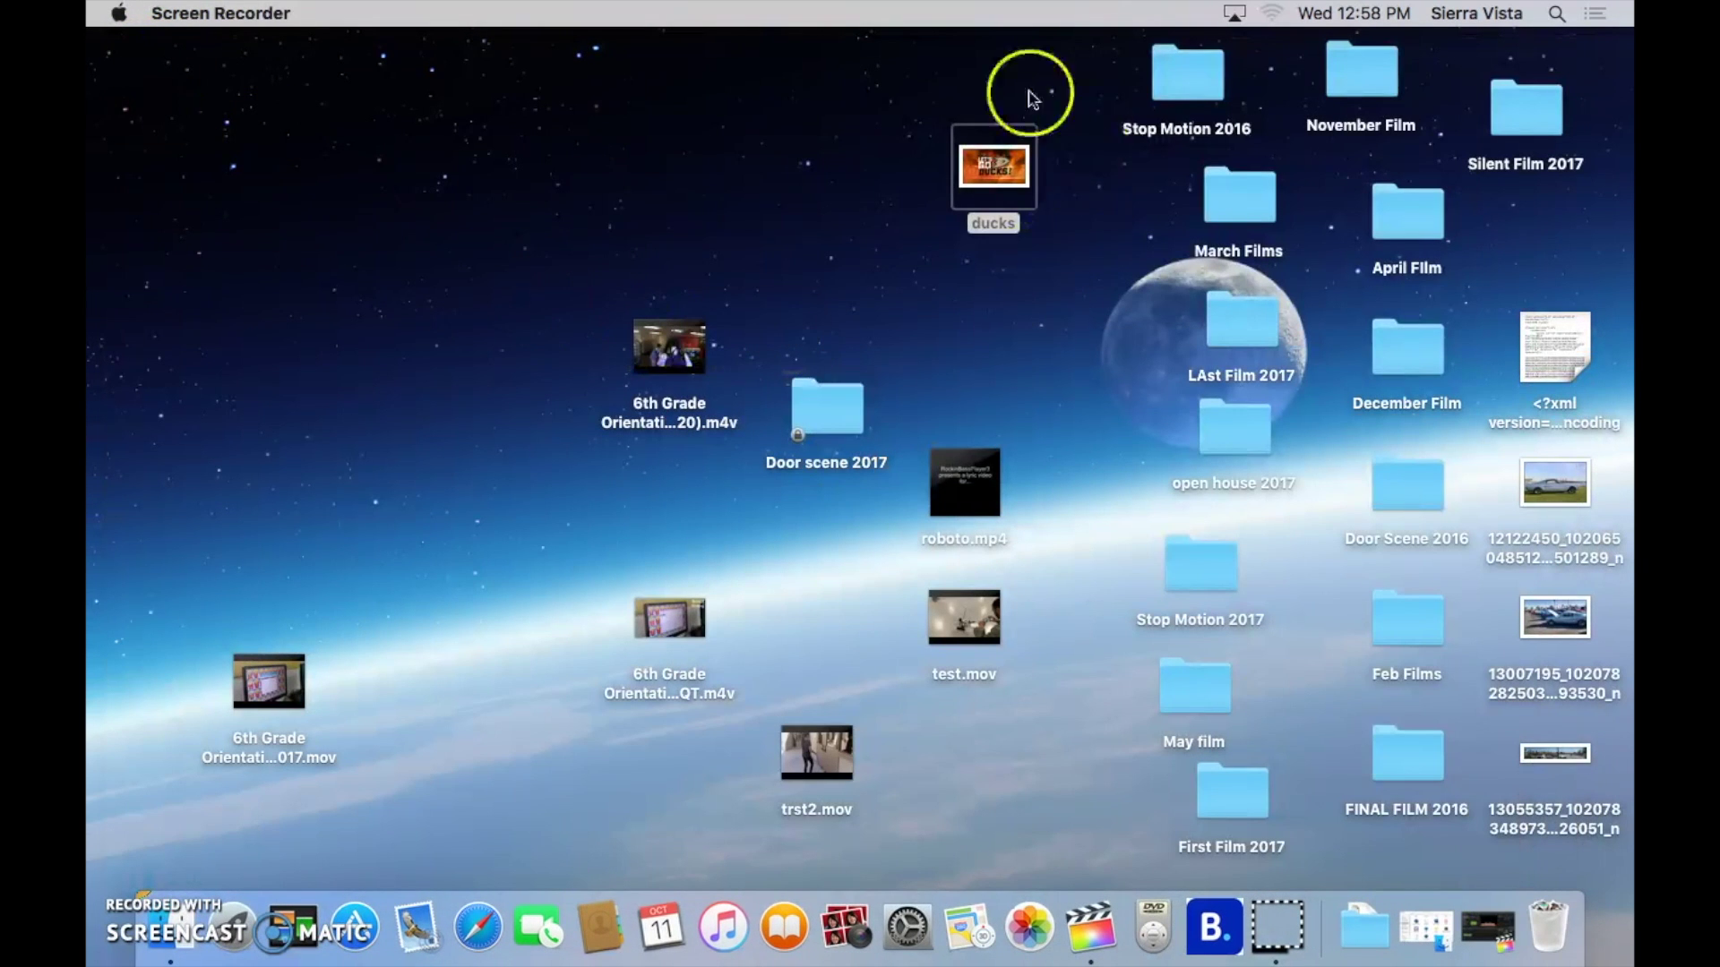
{"action": "left_click", "coordinate": [981, 179]}
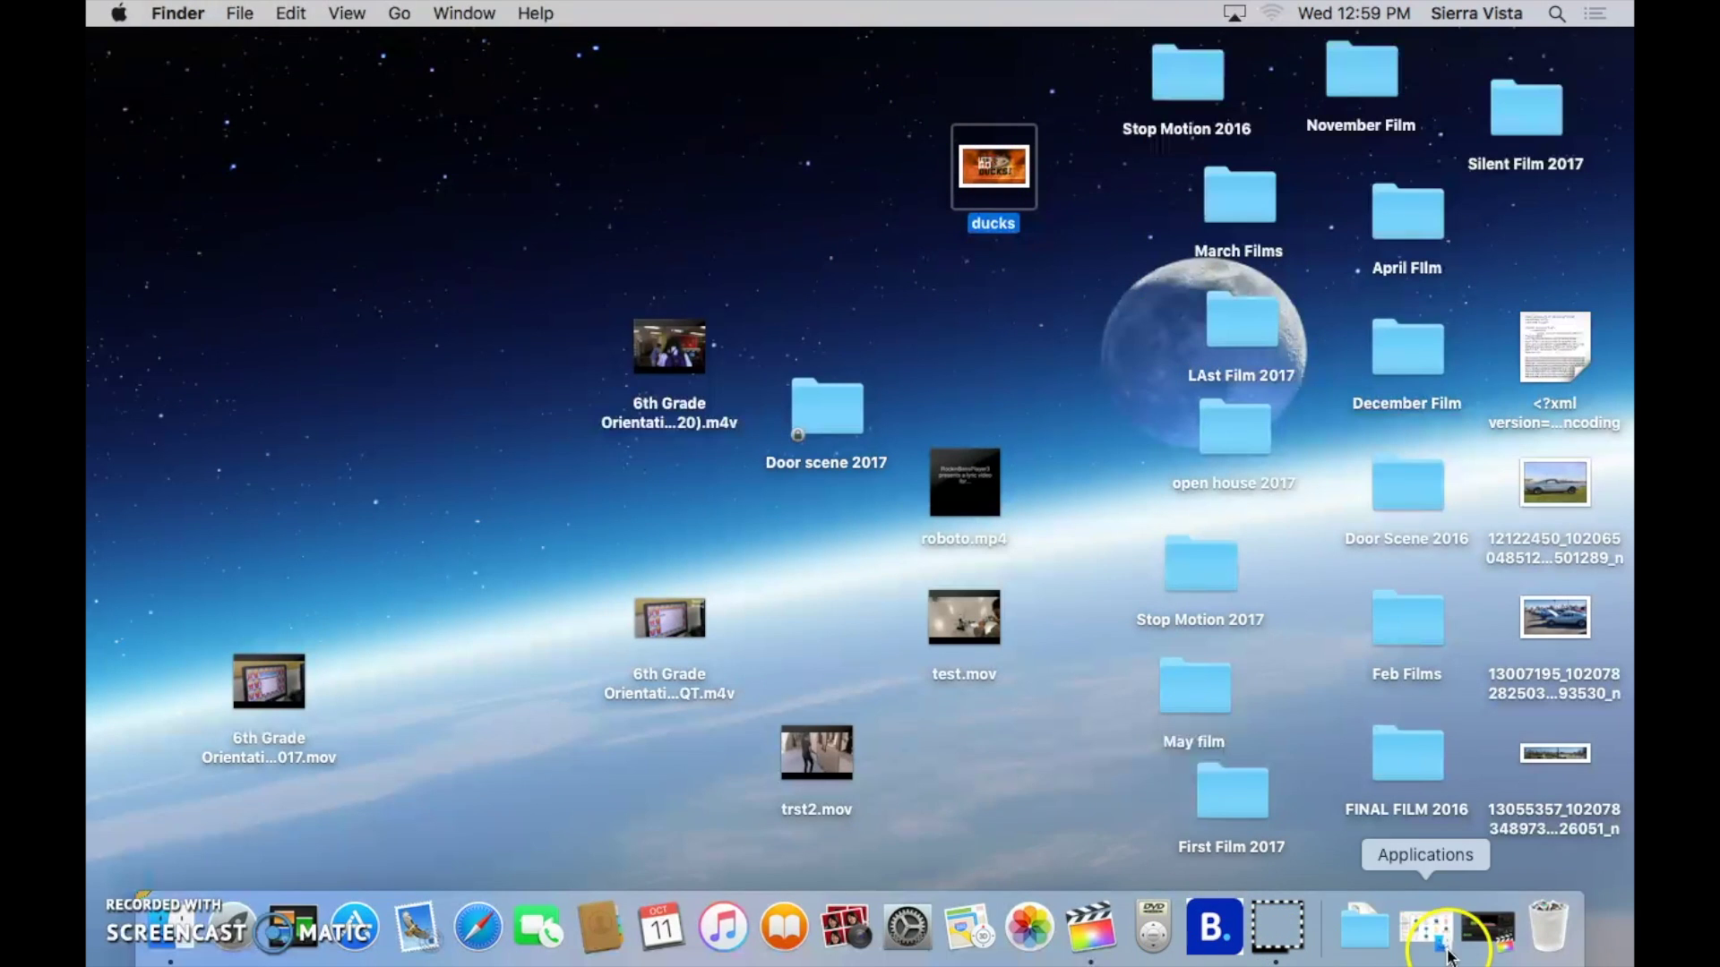
{"action": "left_click", "coordinate": [1494, 941]}
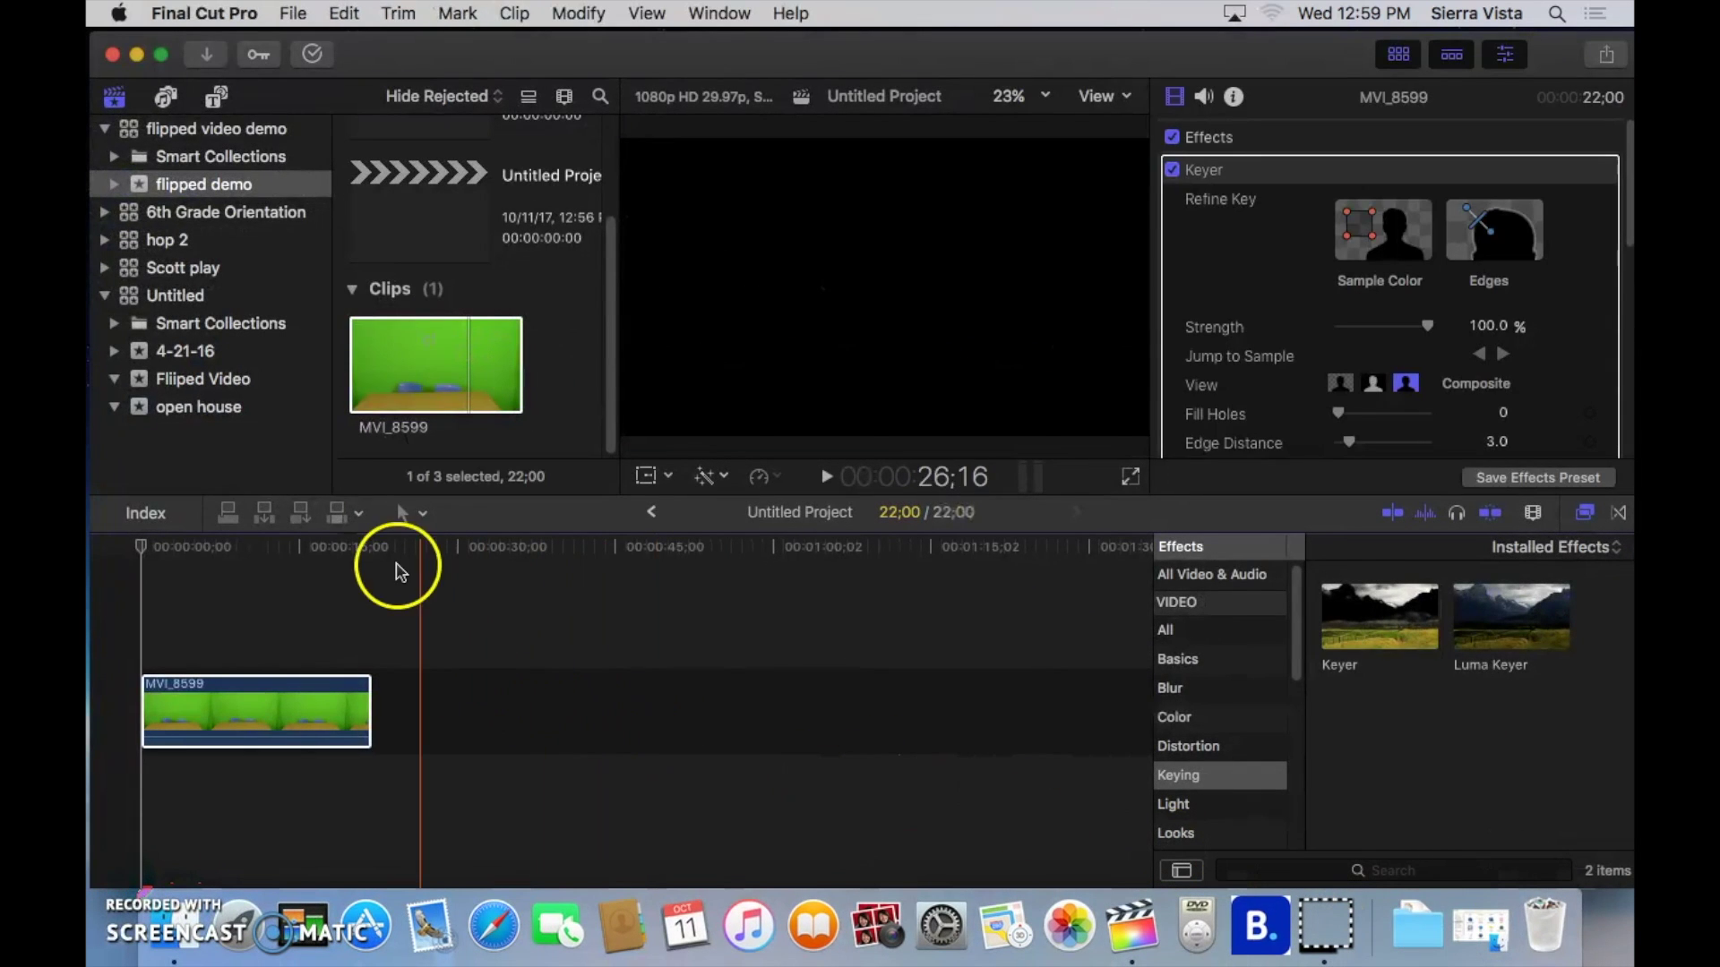
- Import the ducks image from the Desktop into the flipped demo event
{"action": "left_click", "coordinate": [209, 59]}
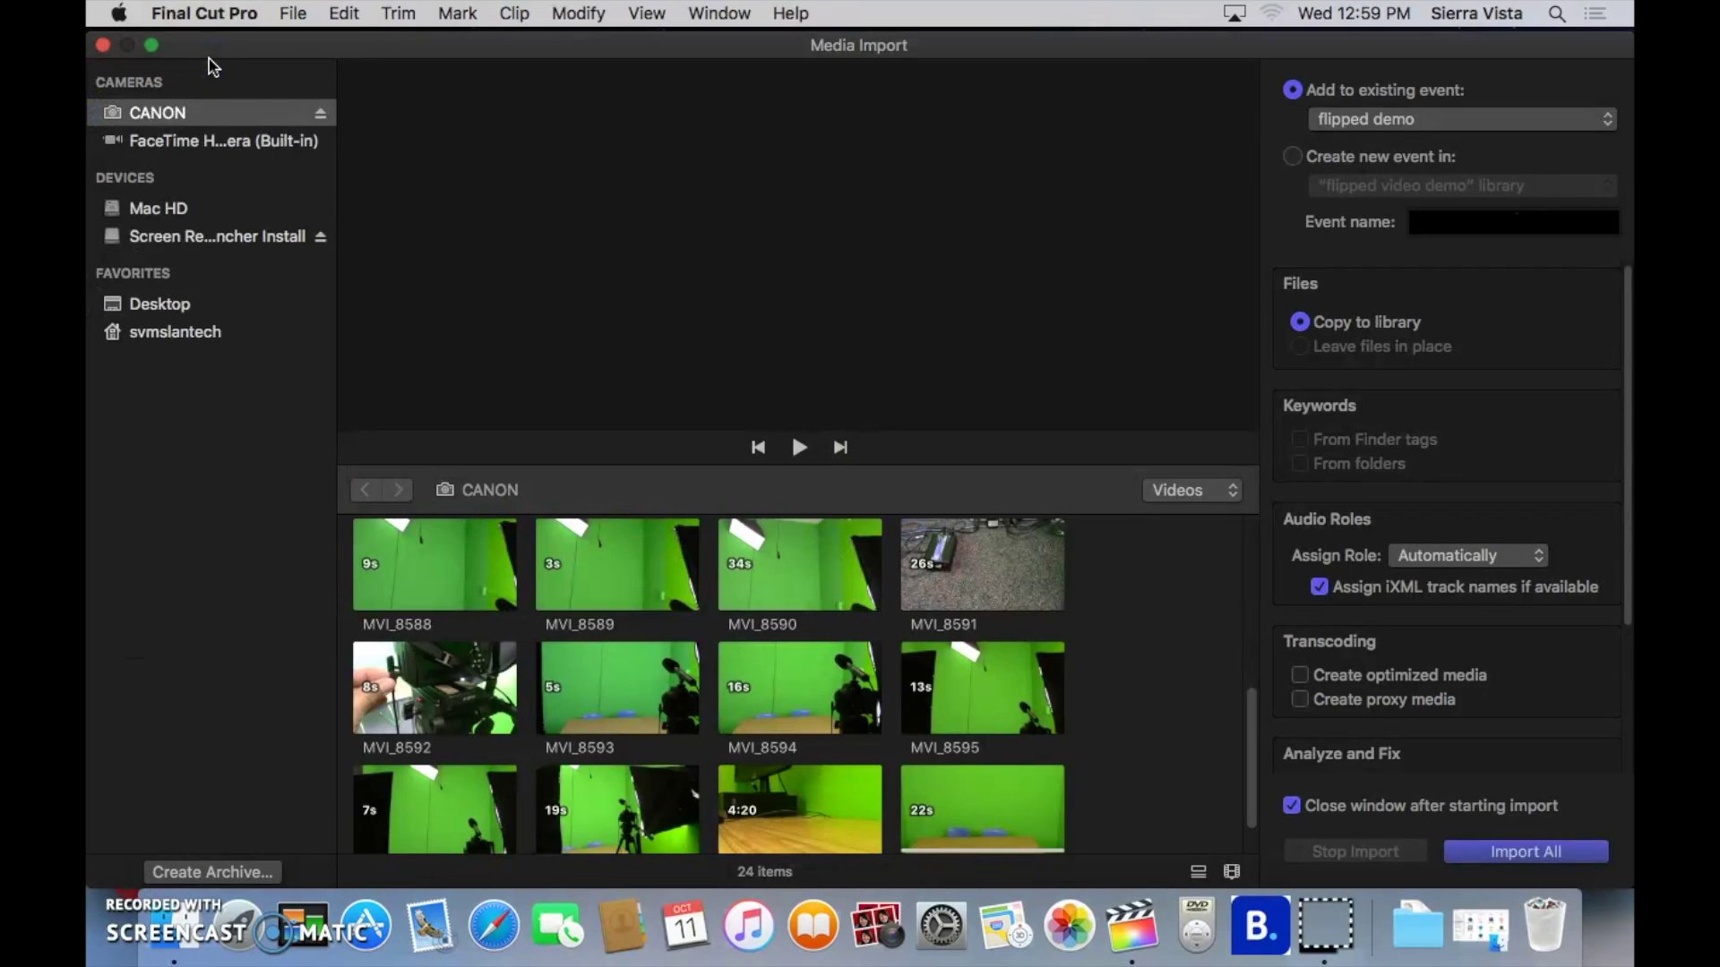
{"action": "left_click", "coordinate": [168, 306]}
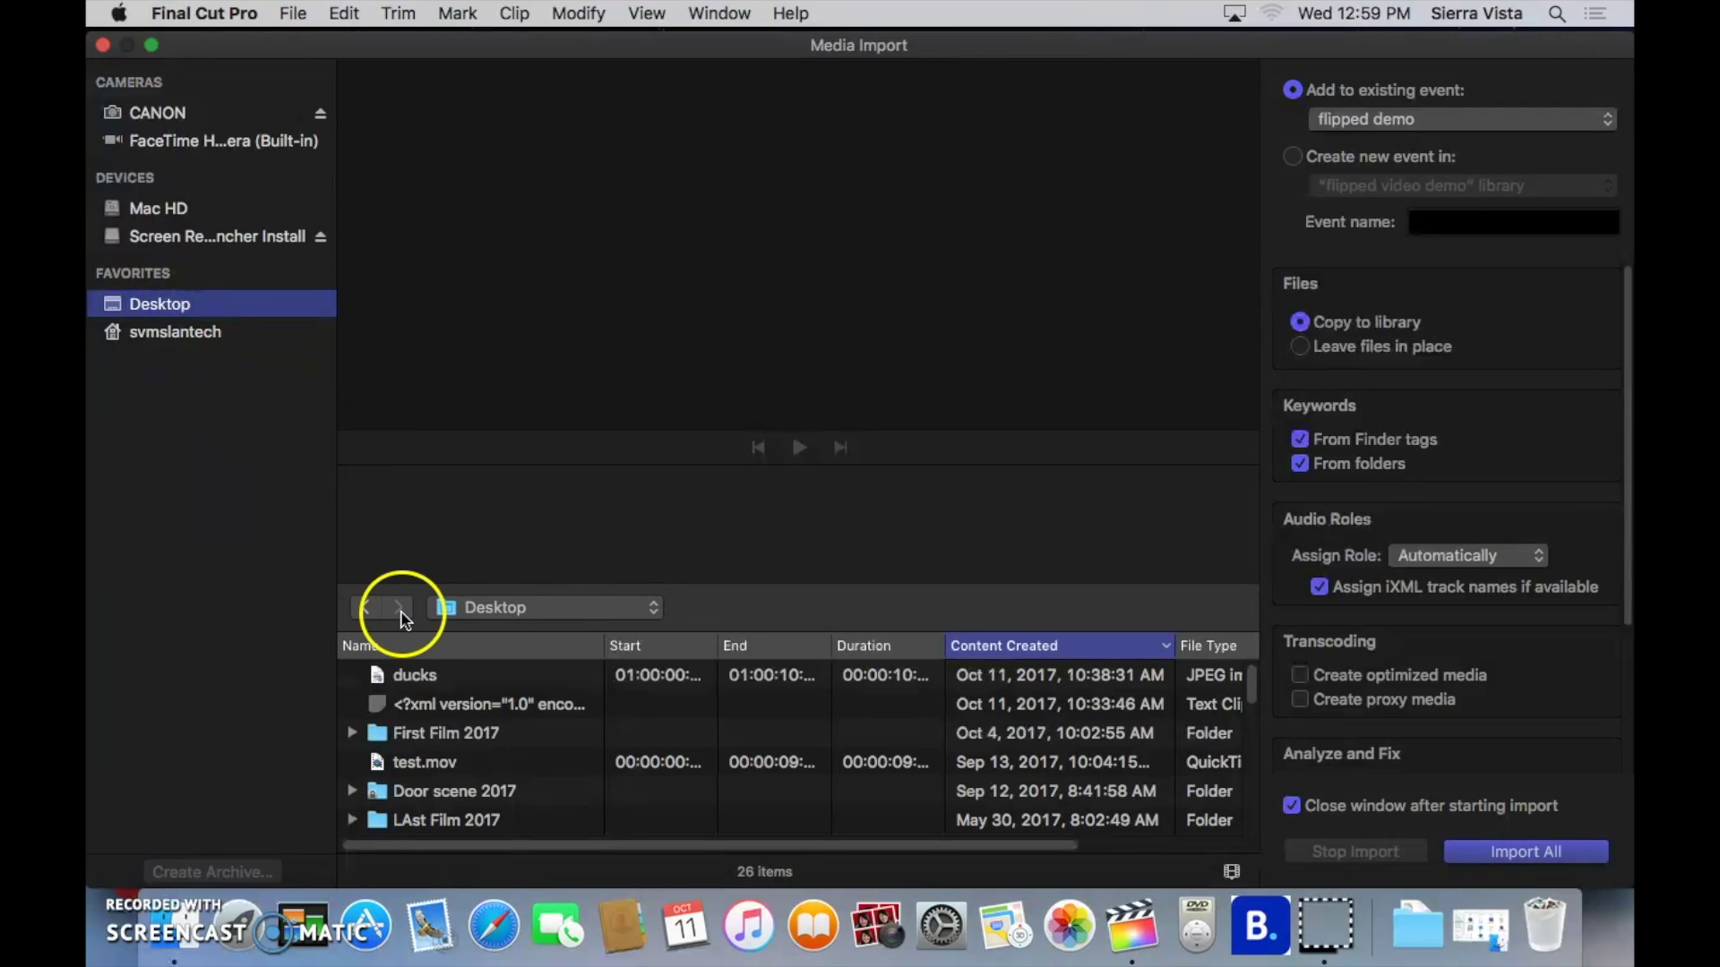
{"action": "left_click", "coordinate": [423, 678]}
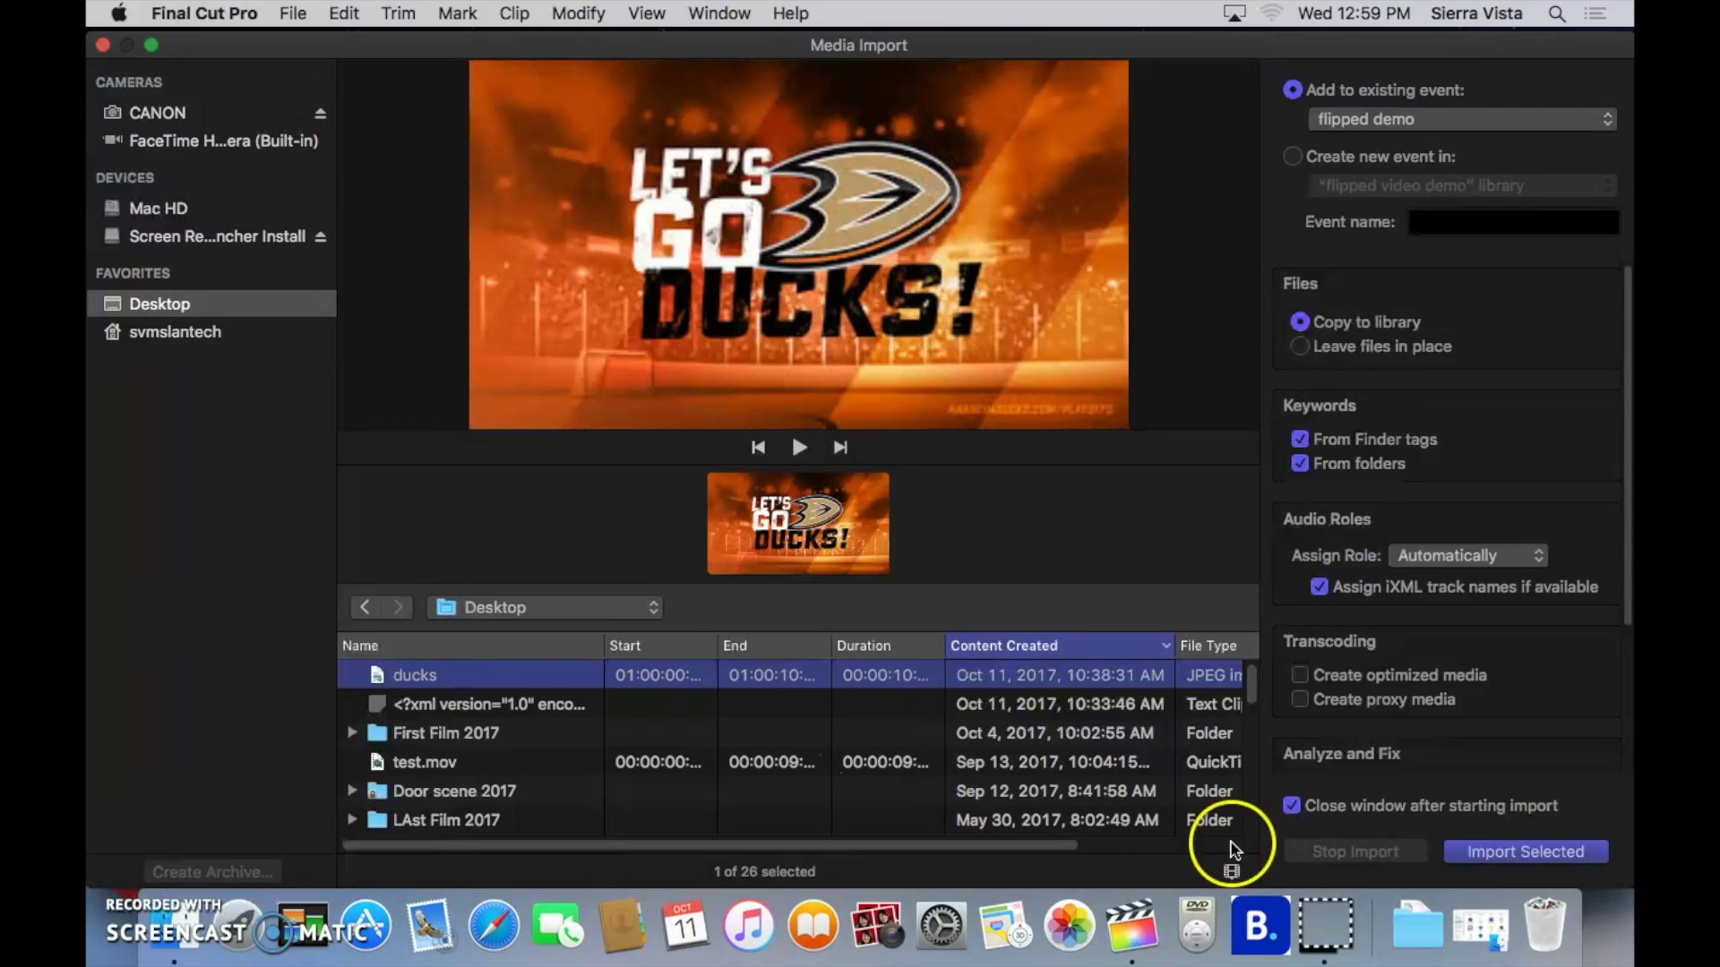
{"action": "left_click", "coordinate": [1505, 853]}
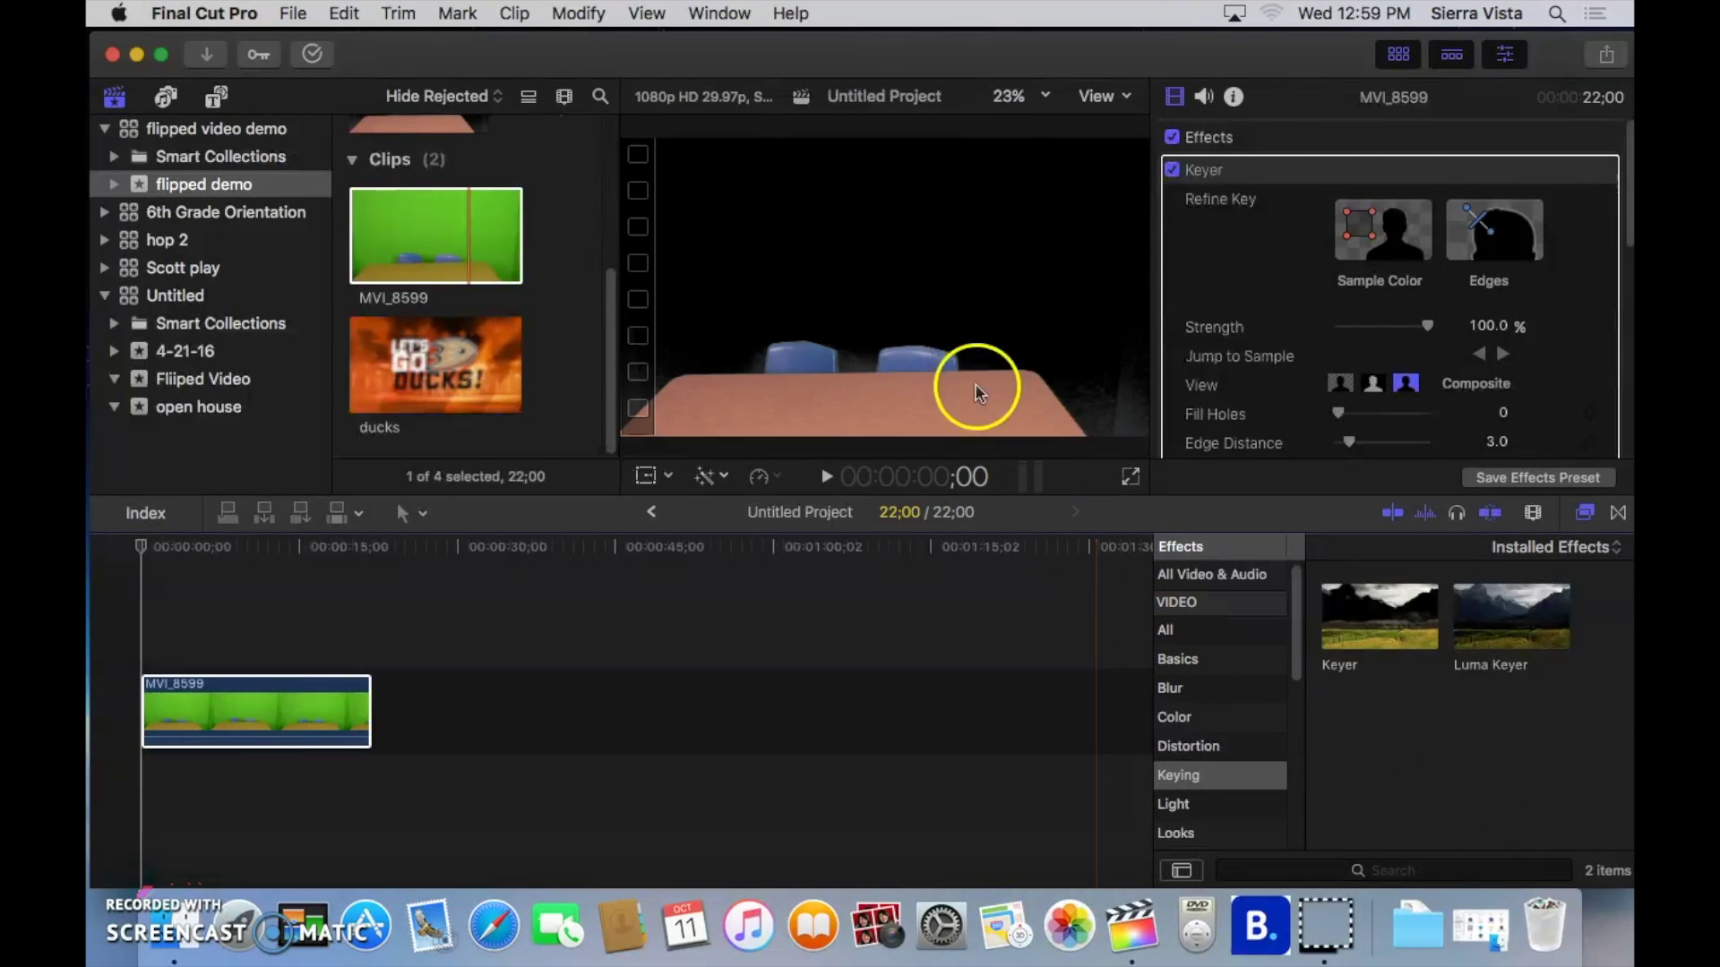
- Connect the full 10-second ducks clip beneath MVI_8599 in the timeline as the keyed background
{"action": "left_click", "coordinate": [442, 254]}
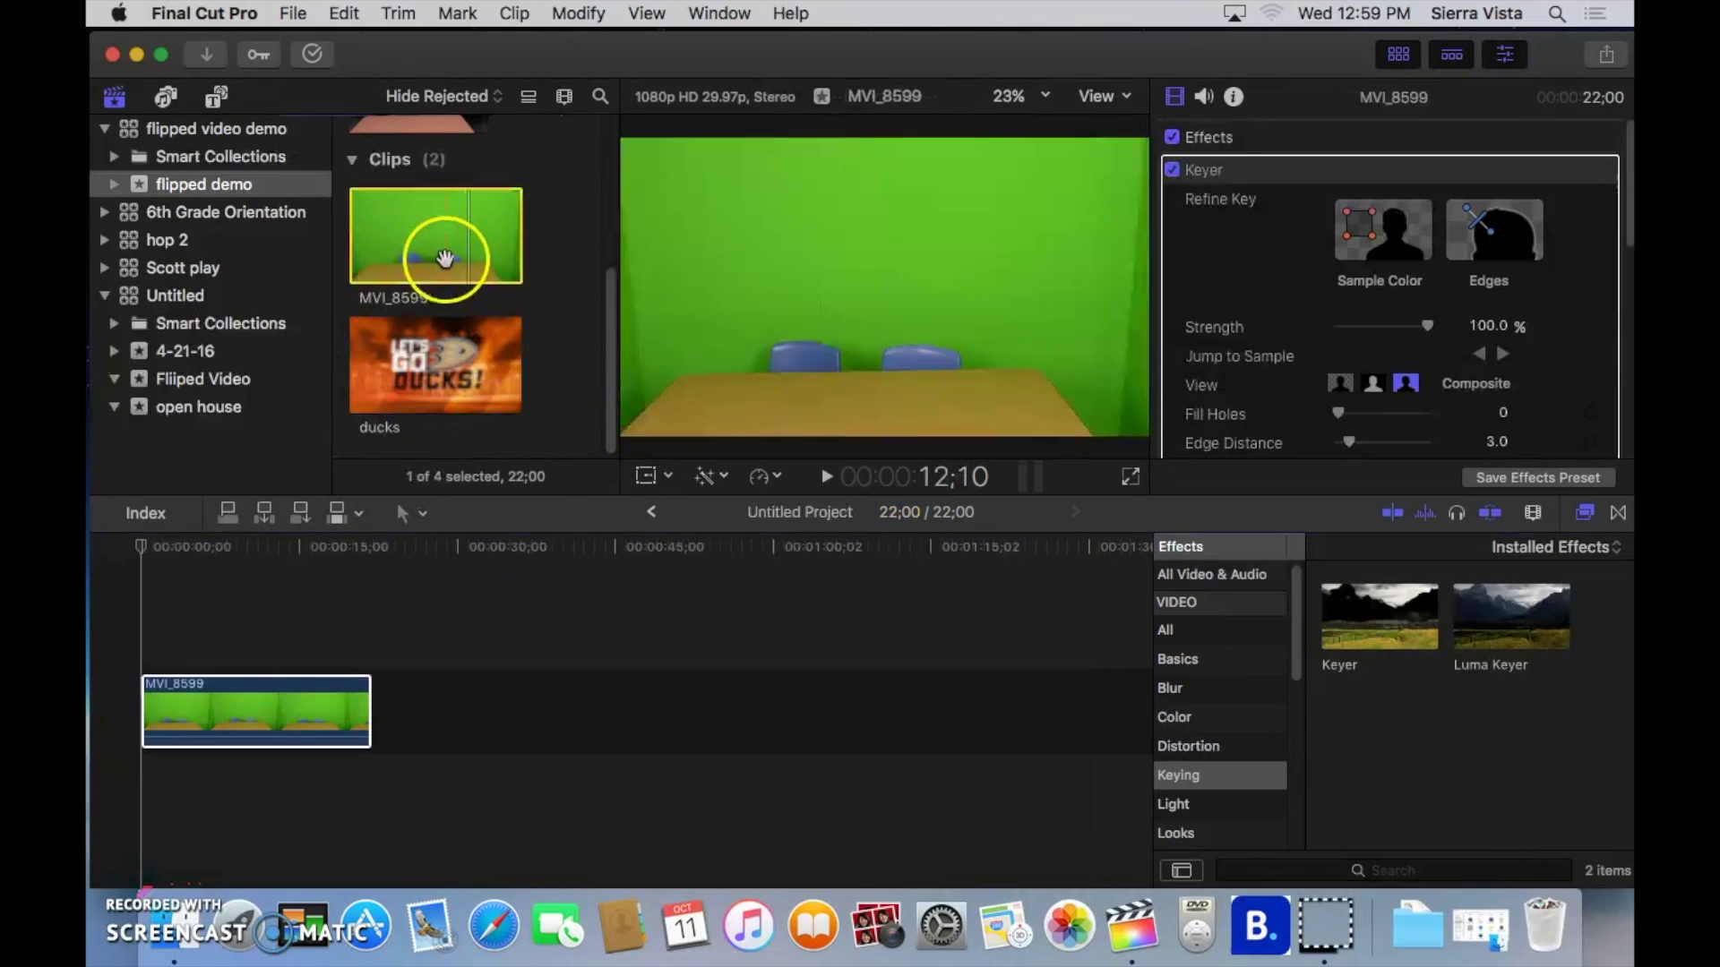
{"action": "left_click", "coordinate": [421, 762]}
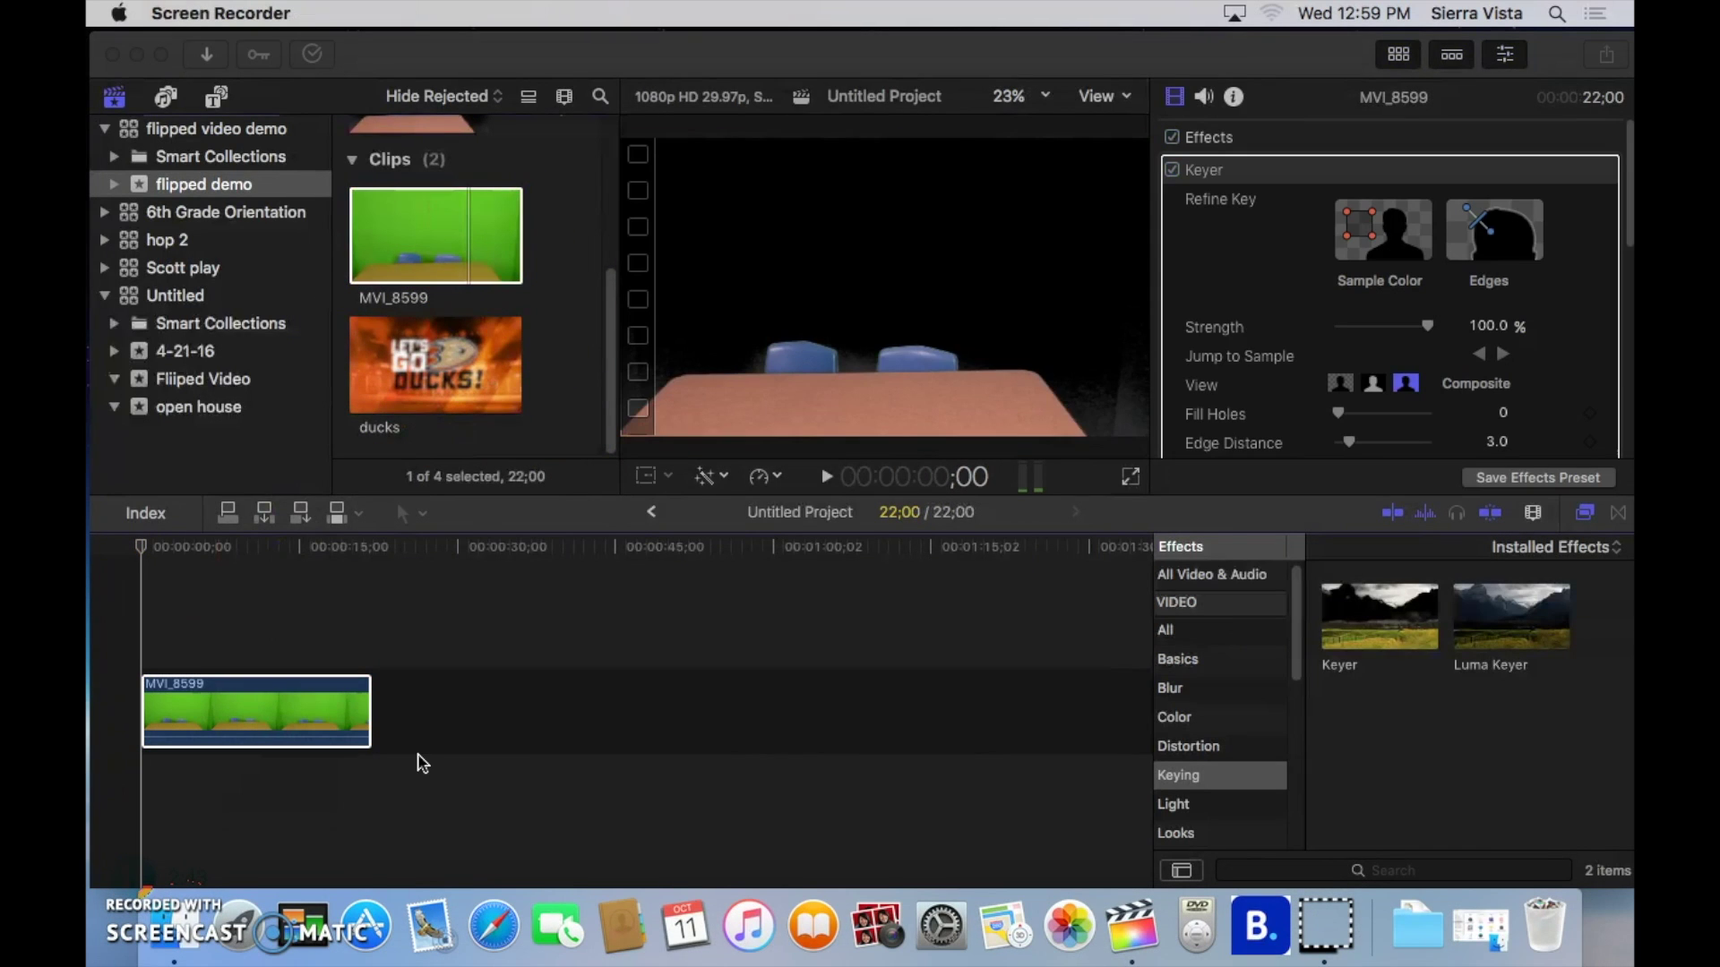
{"action": "left_click", "coordinate": [480, 382]}
{"action": "left_click_drag", "start_coordinate": [480, 383], "coordinate": [308, 376]}
{"action": "left_click", "coordinate": [470, 374]}
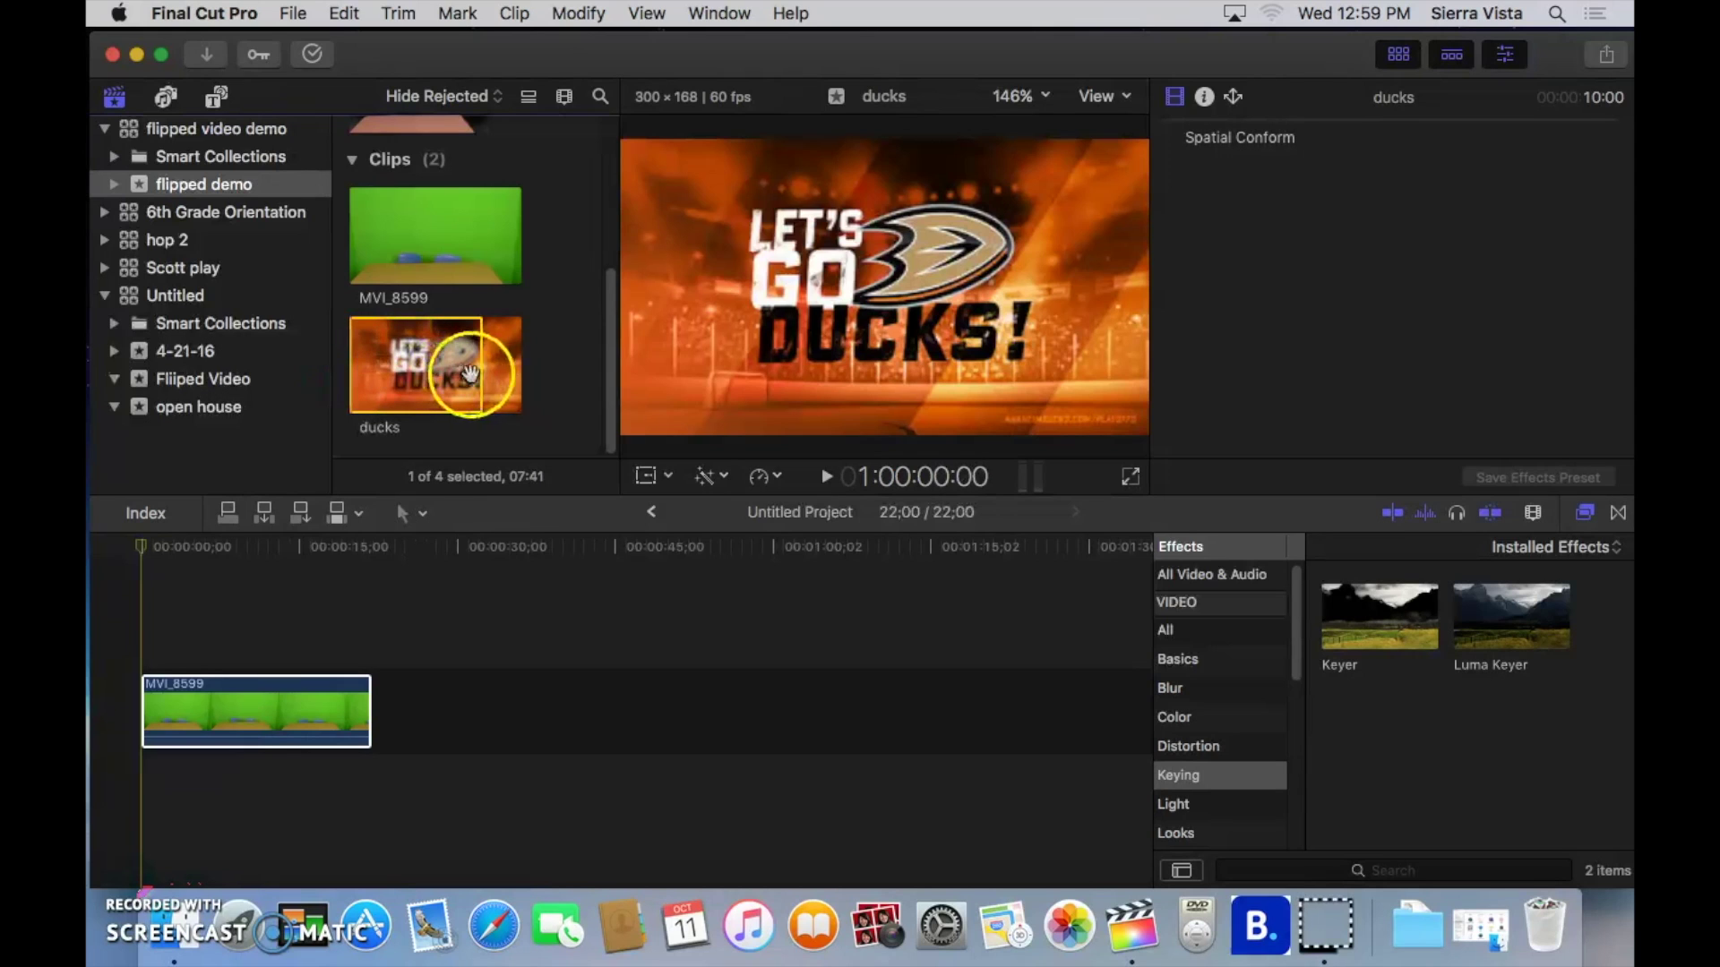
{"action": "left_click_drag", "start_coordinate": [484, 376], "coordinate": [223, 802]}
{"action": "left_click", "coordinate": [261, 722]}
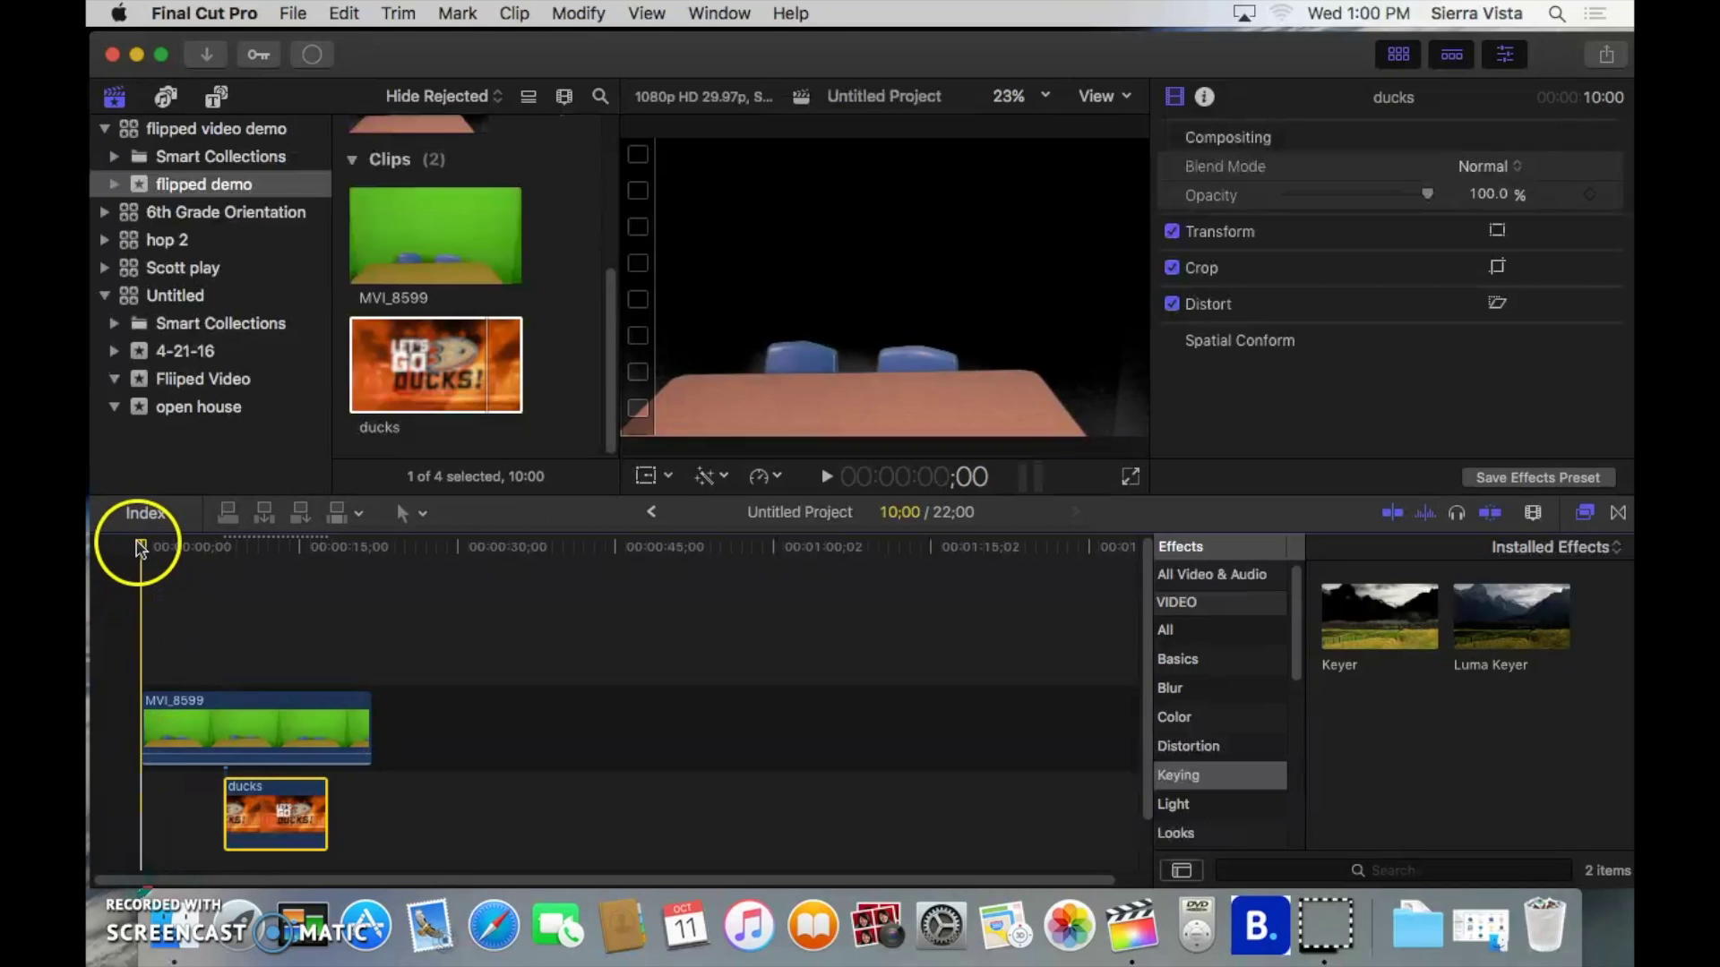
- Extend the start of the ducks clip back to the beginning of MVI_8599 in the timeline
{"action": "left_click_drag", "start_coordinate": [142, 546], "coordinate": [163, 553]}
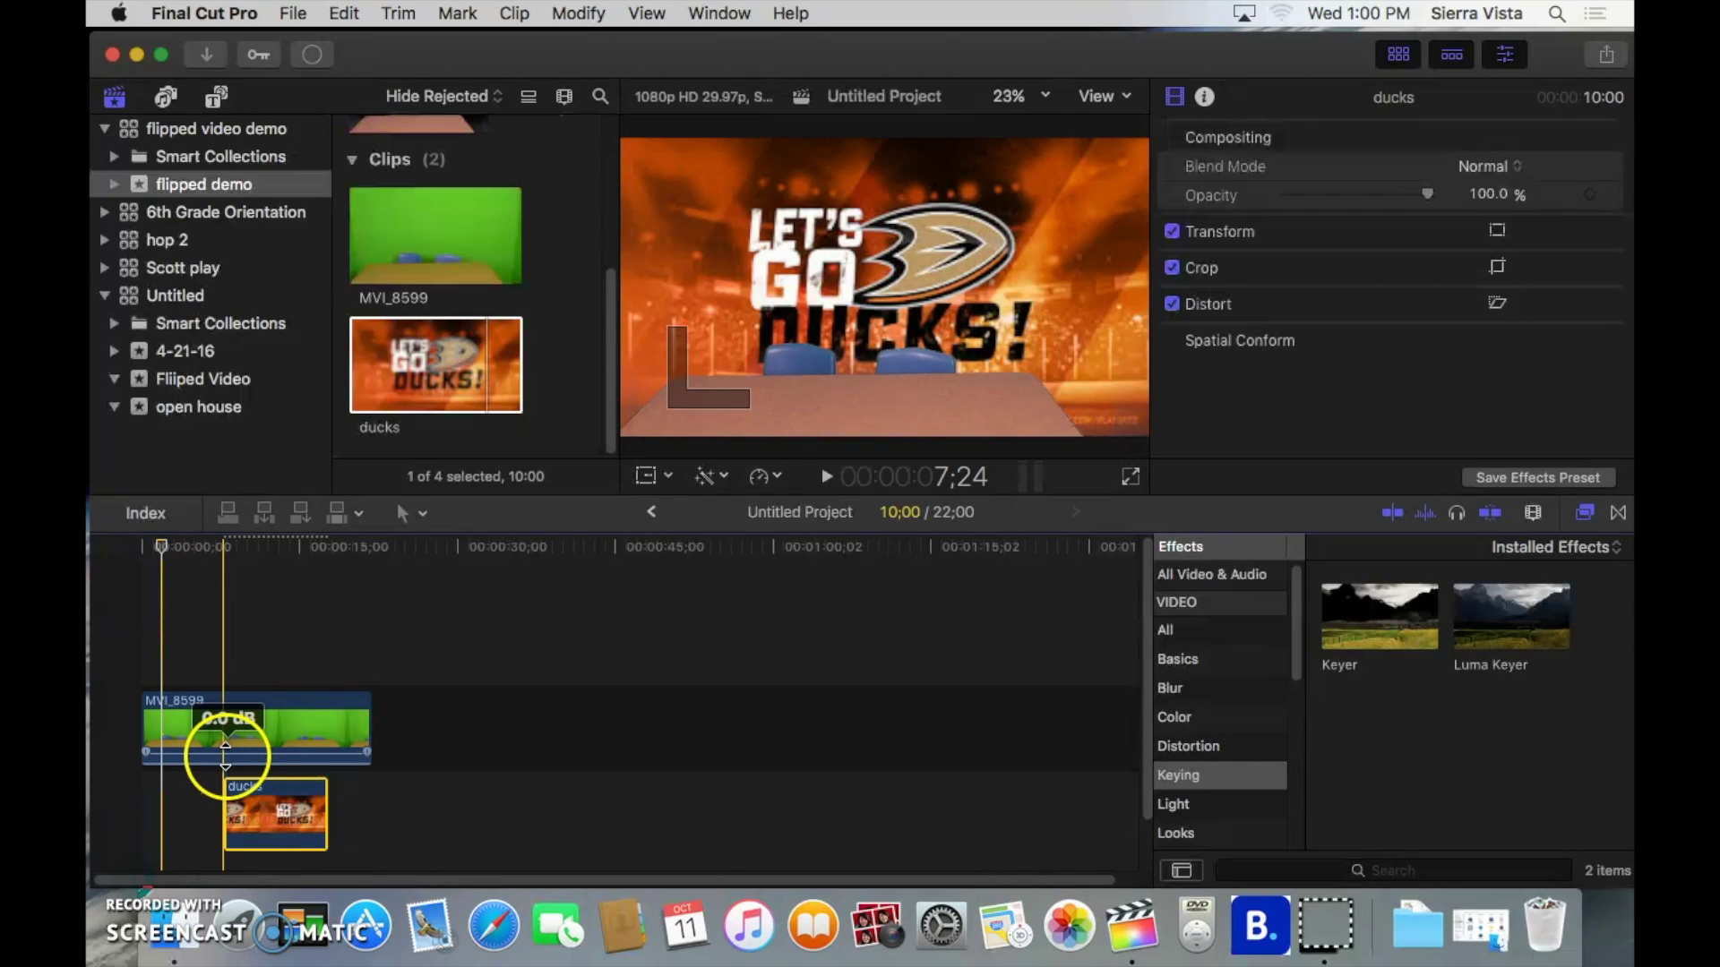
{"action": "mouse_move", "coordinate": [227, 753]}
{"action": "left_mouse_down"}
{"action": "mouse_move", "coordinate": [332, 755]}
{"action": "mouse_move", "coordinate": [246, 749]}
{"action": "mouse_move", "coordinate": [239, 730]}
{"action": "mouse_move", "coordinate": [213, 761]}
{"action": "left_mouse_up"}
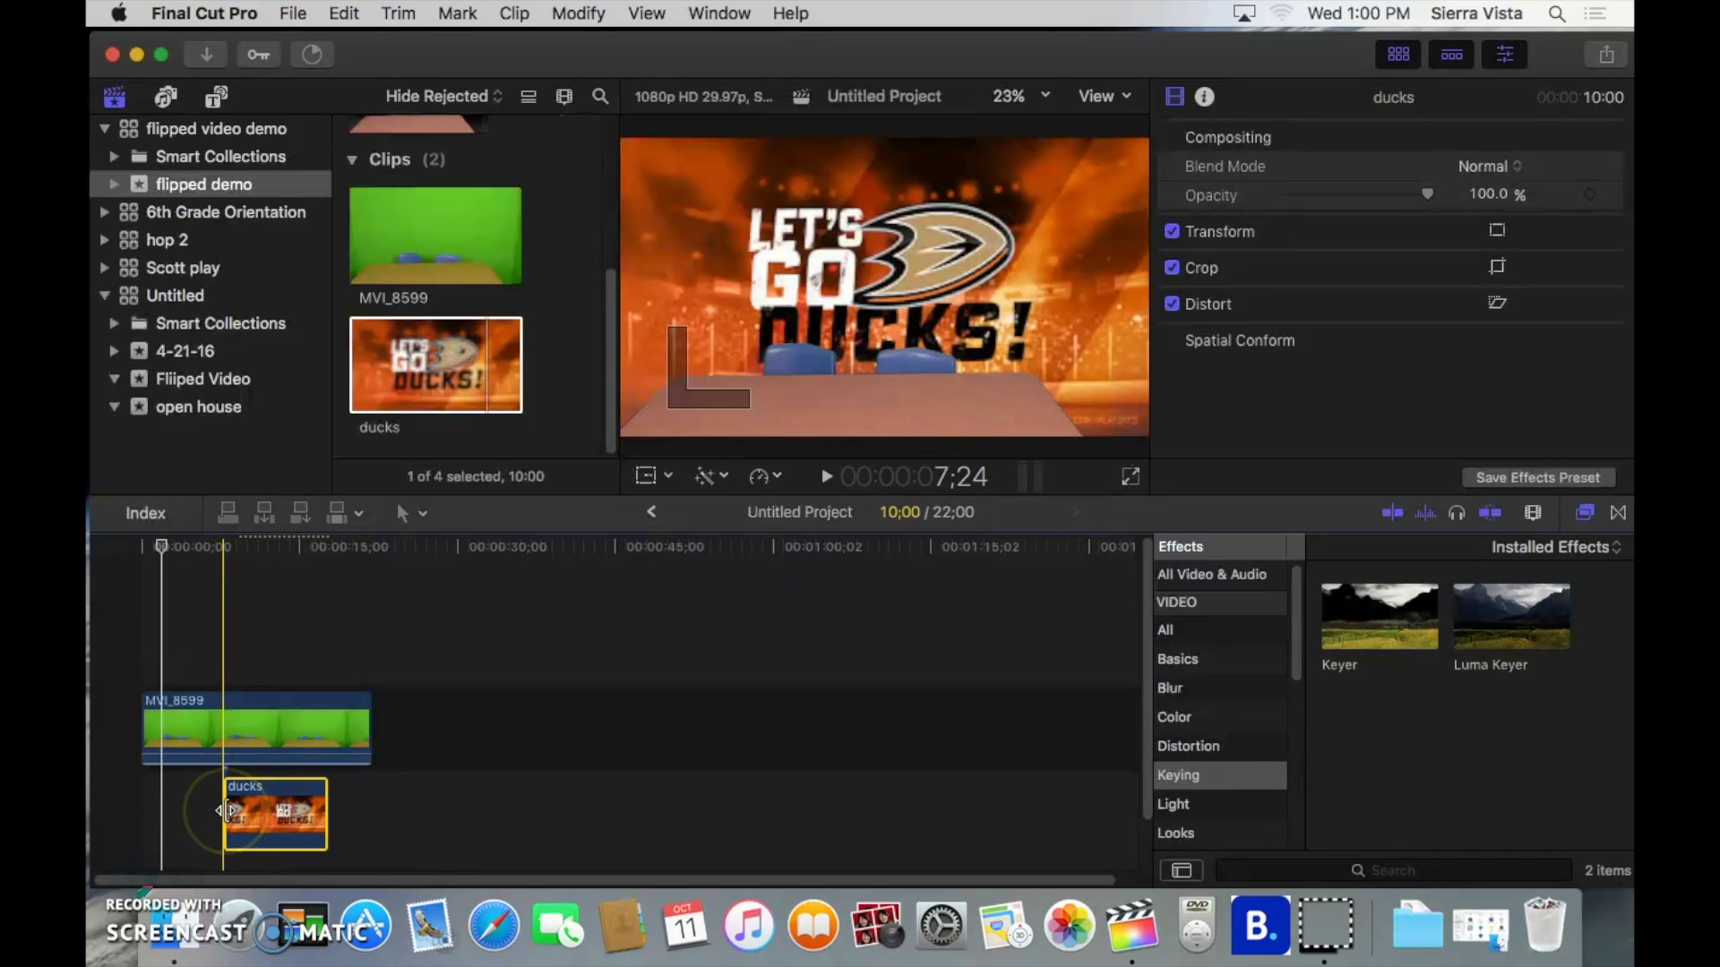
{"action": "left_click_drag", "start_coordinate": [227, 810], "coordinate": [162, 809]}
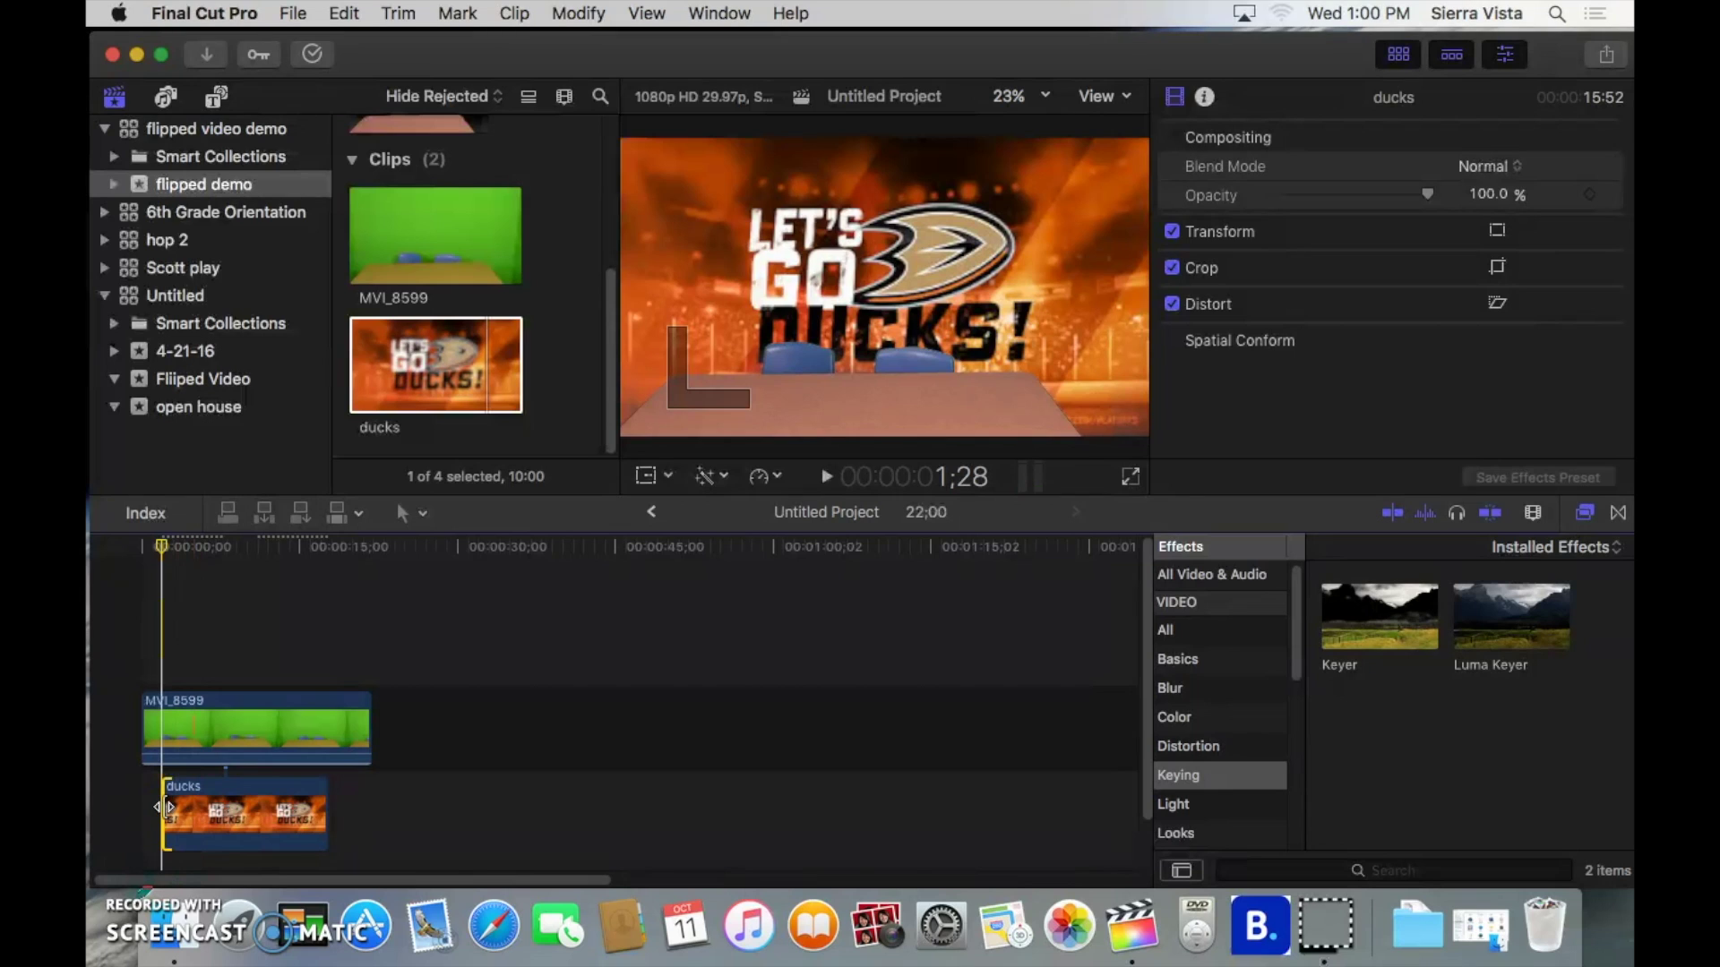
{"action": "left_click", "coordinate": [166, 811]}
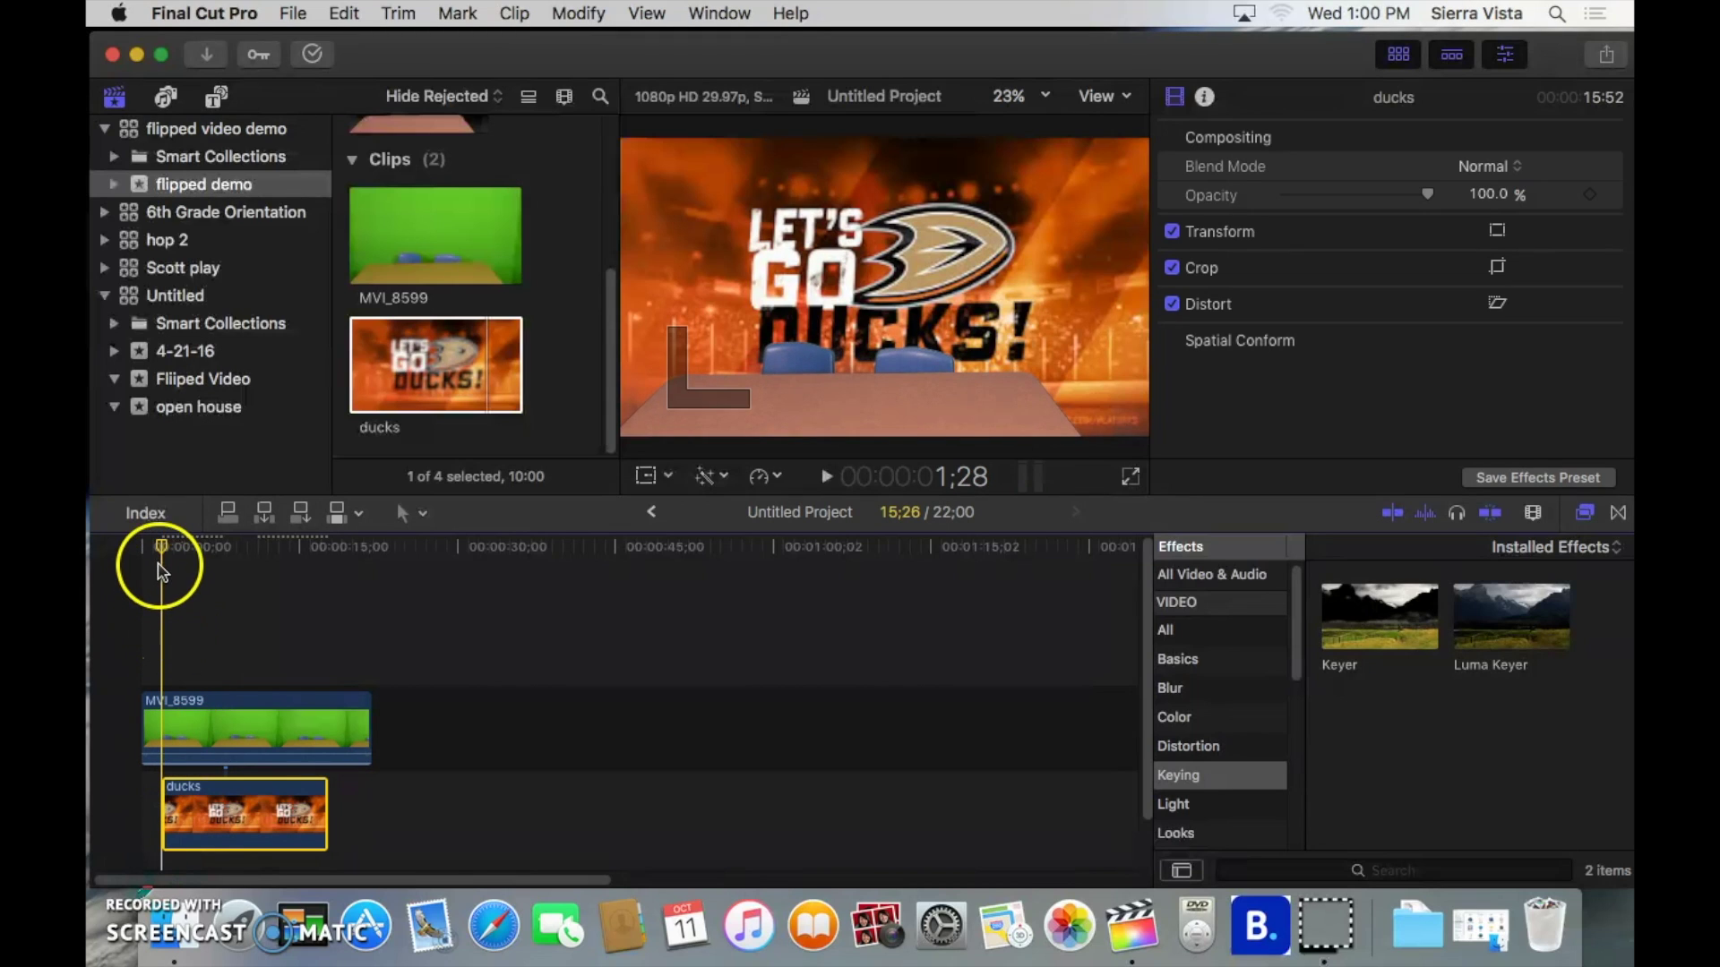
{"action": "left_click_drag", "start_coordinate": [162, 810], "coordinate": [141, 809]}
- Extend the end of the ducks clip to match the end of MVI_8599 in the timeline
{"action": "left_click", "coordinate": [327, 818]}
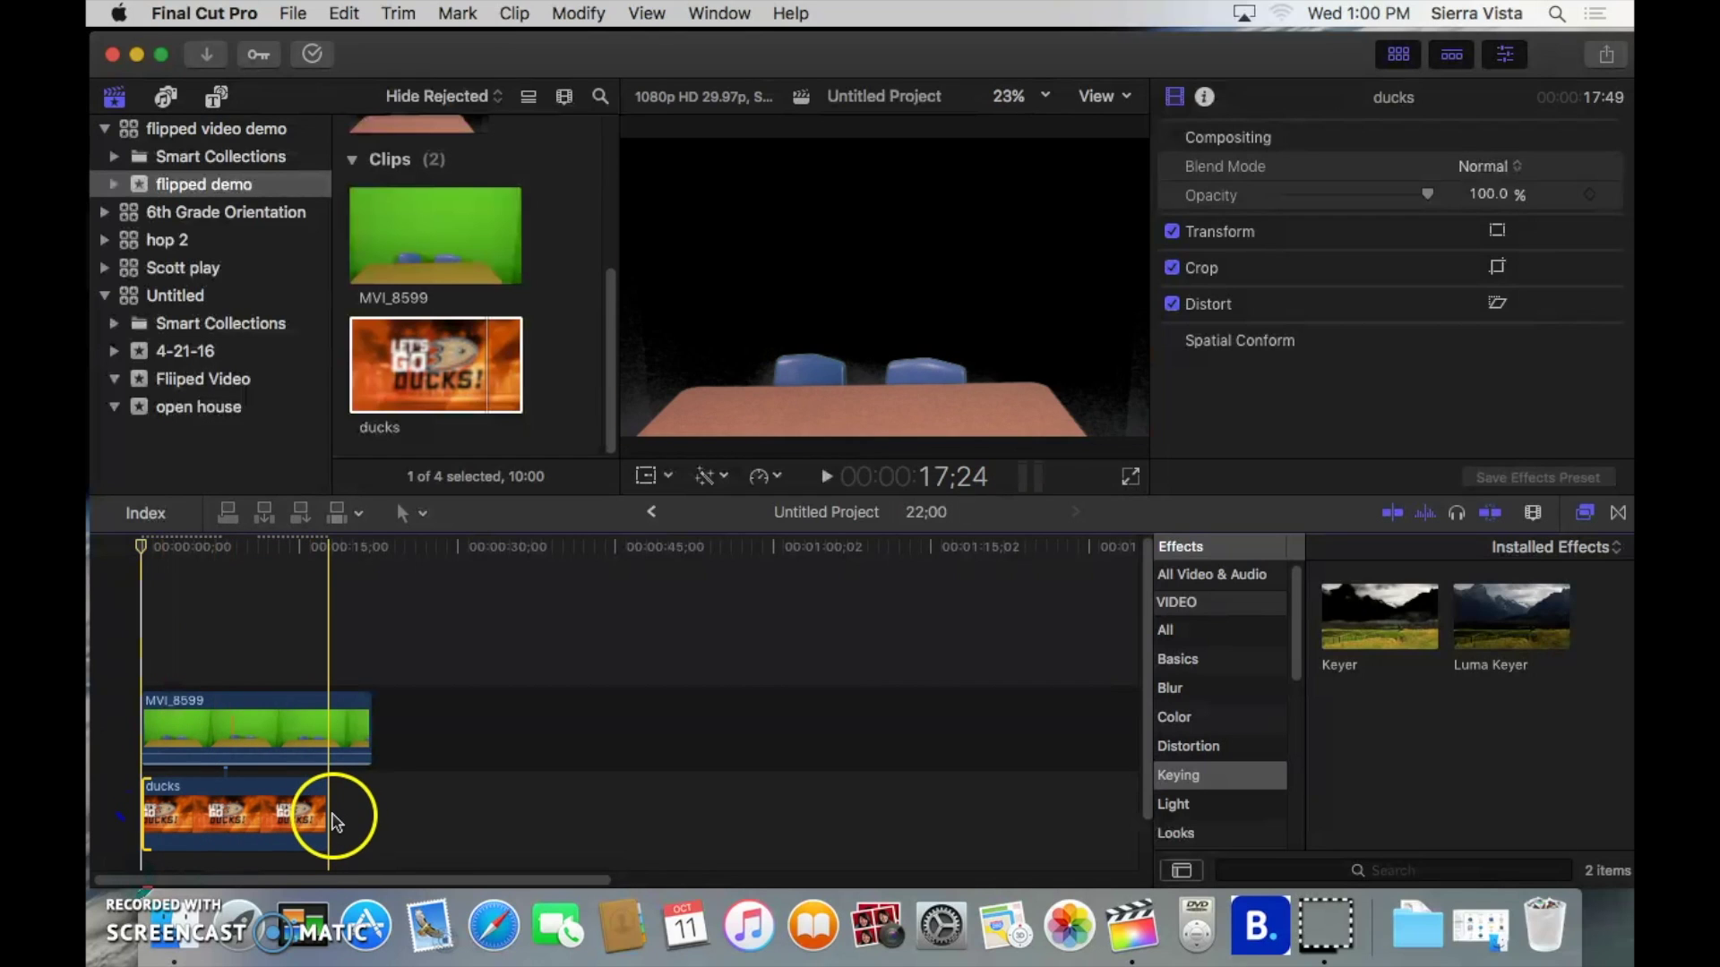
{"action": "left_click", "coordinate": [329, 817]}
{"action": "left_click_drag", "start_coordinate": [324, 817], "coordinate": [362, 817]}
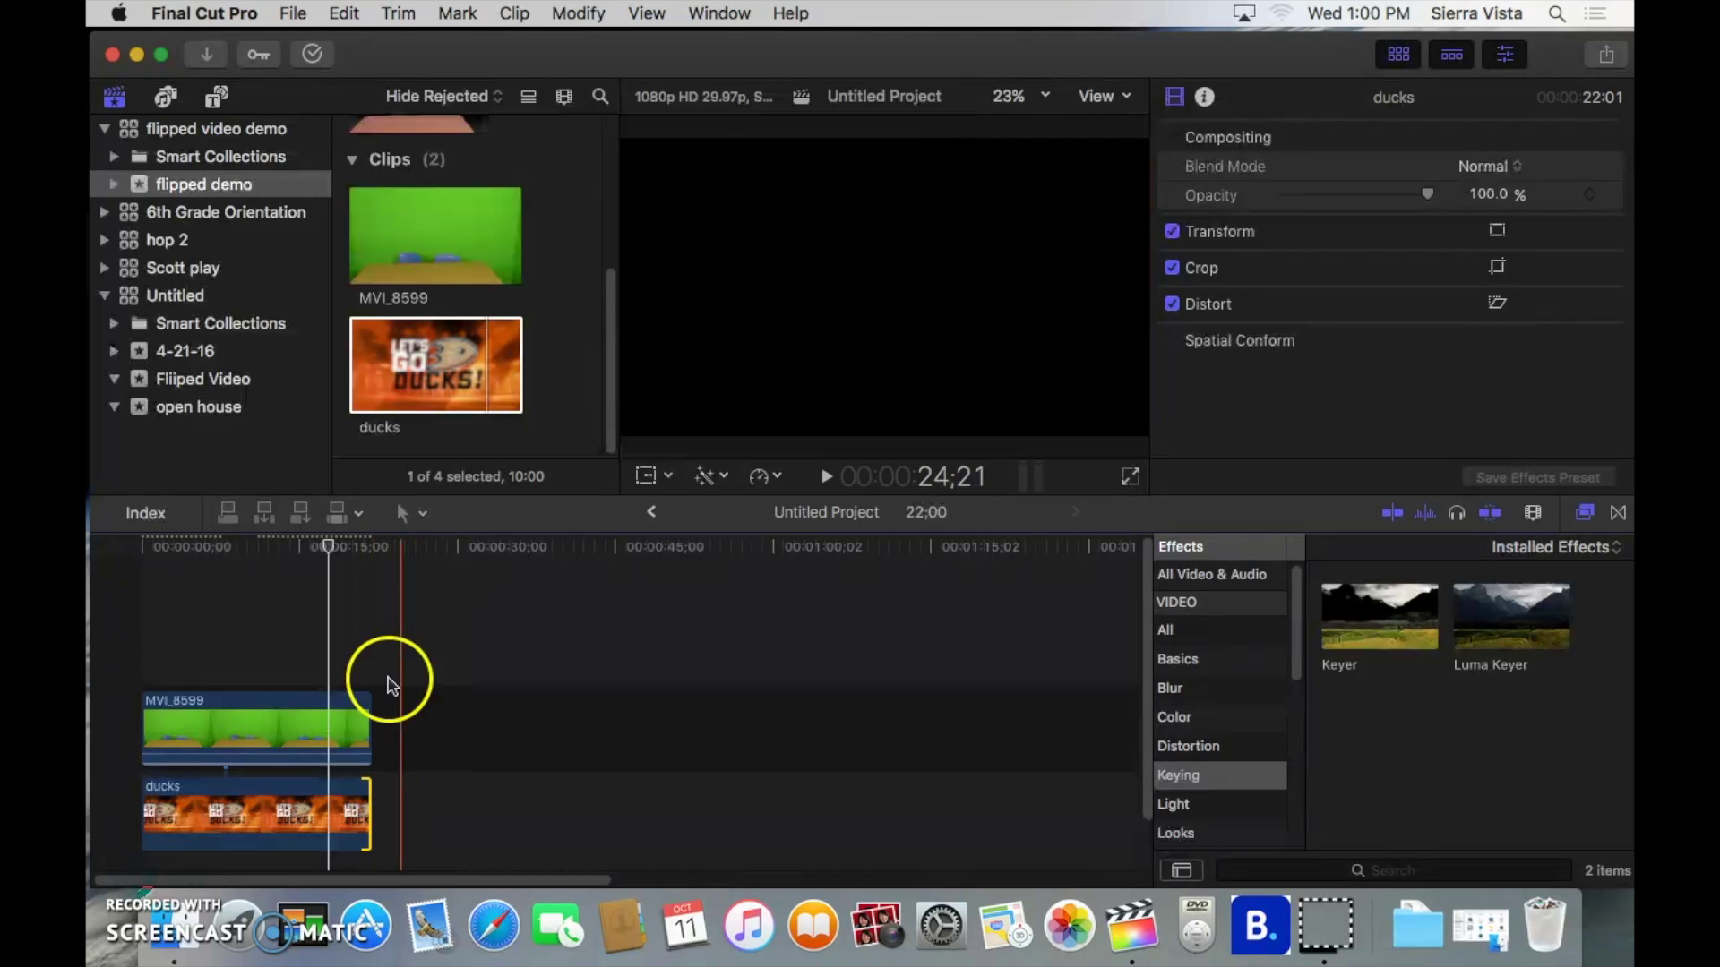
- Play the ducks composite from the beginning of the project for about four seconds, and stop playback
{"action": "left_click_drag", "start_coordinate": [331, 551], "coordinate": [116, 566]}
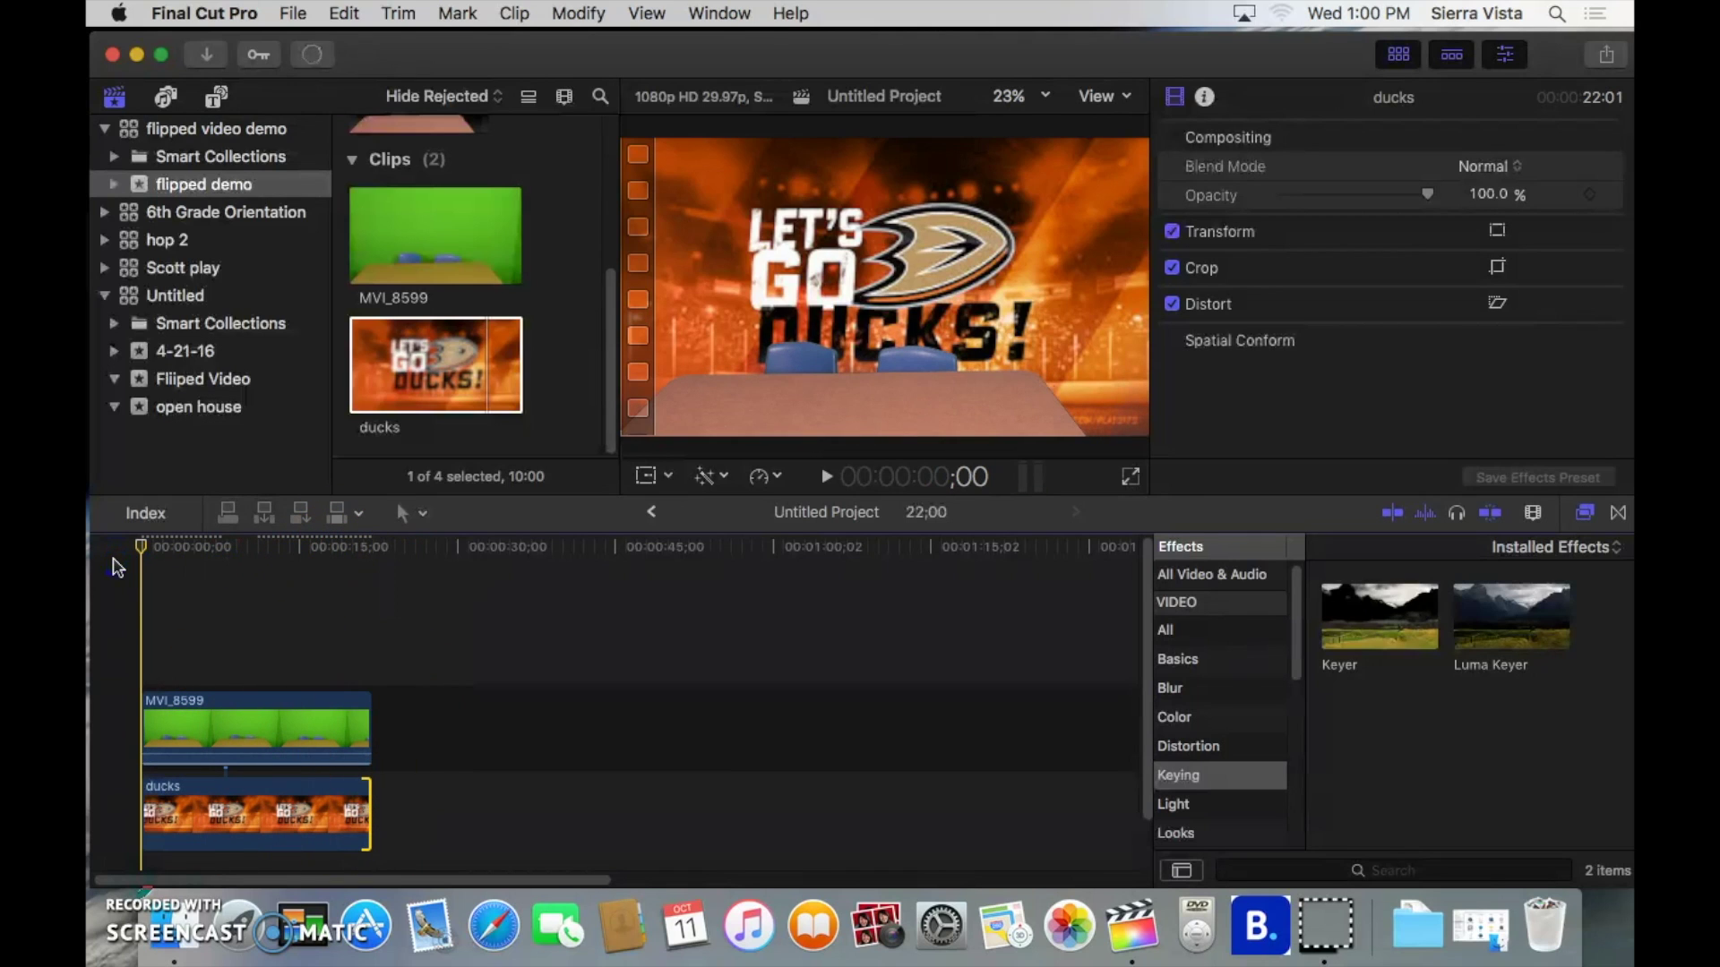
{"action": "left_click", "coordinate": [826, 477]}
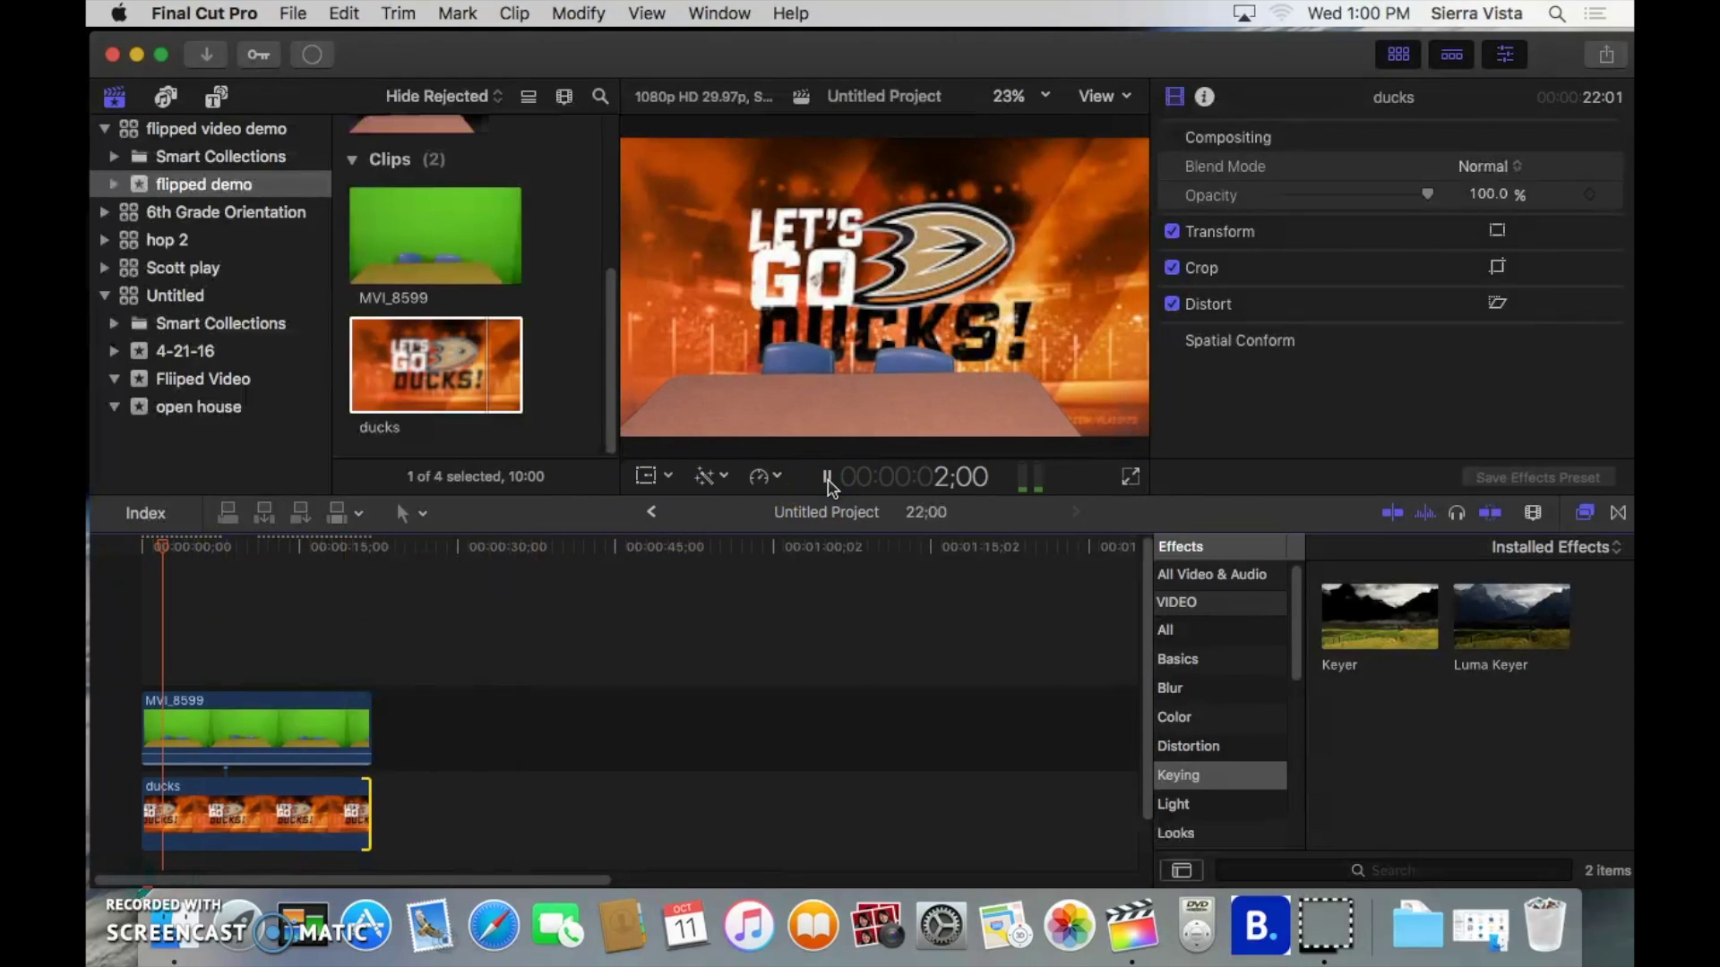
{"action": "left_click", "coordinate": [826, 478]}
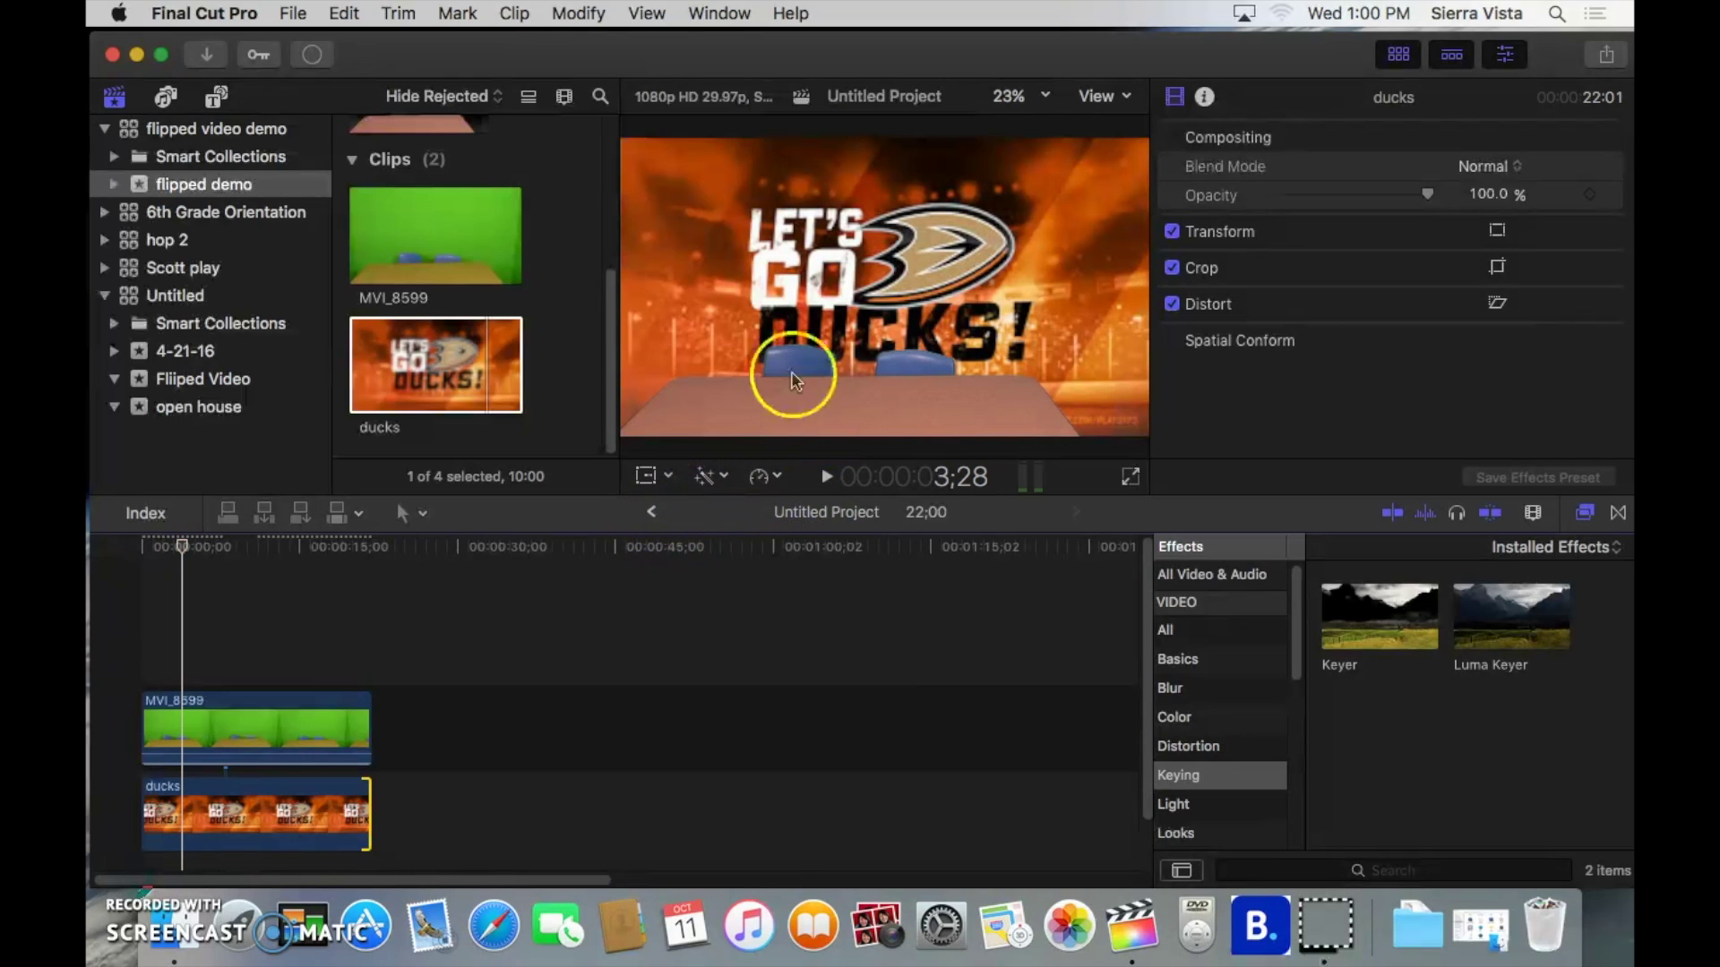
{"action": "left_click", "coordinate": [887, 273]}
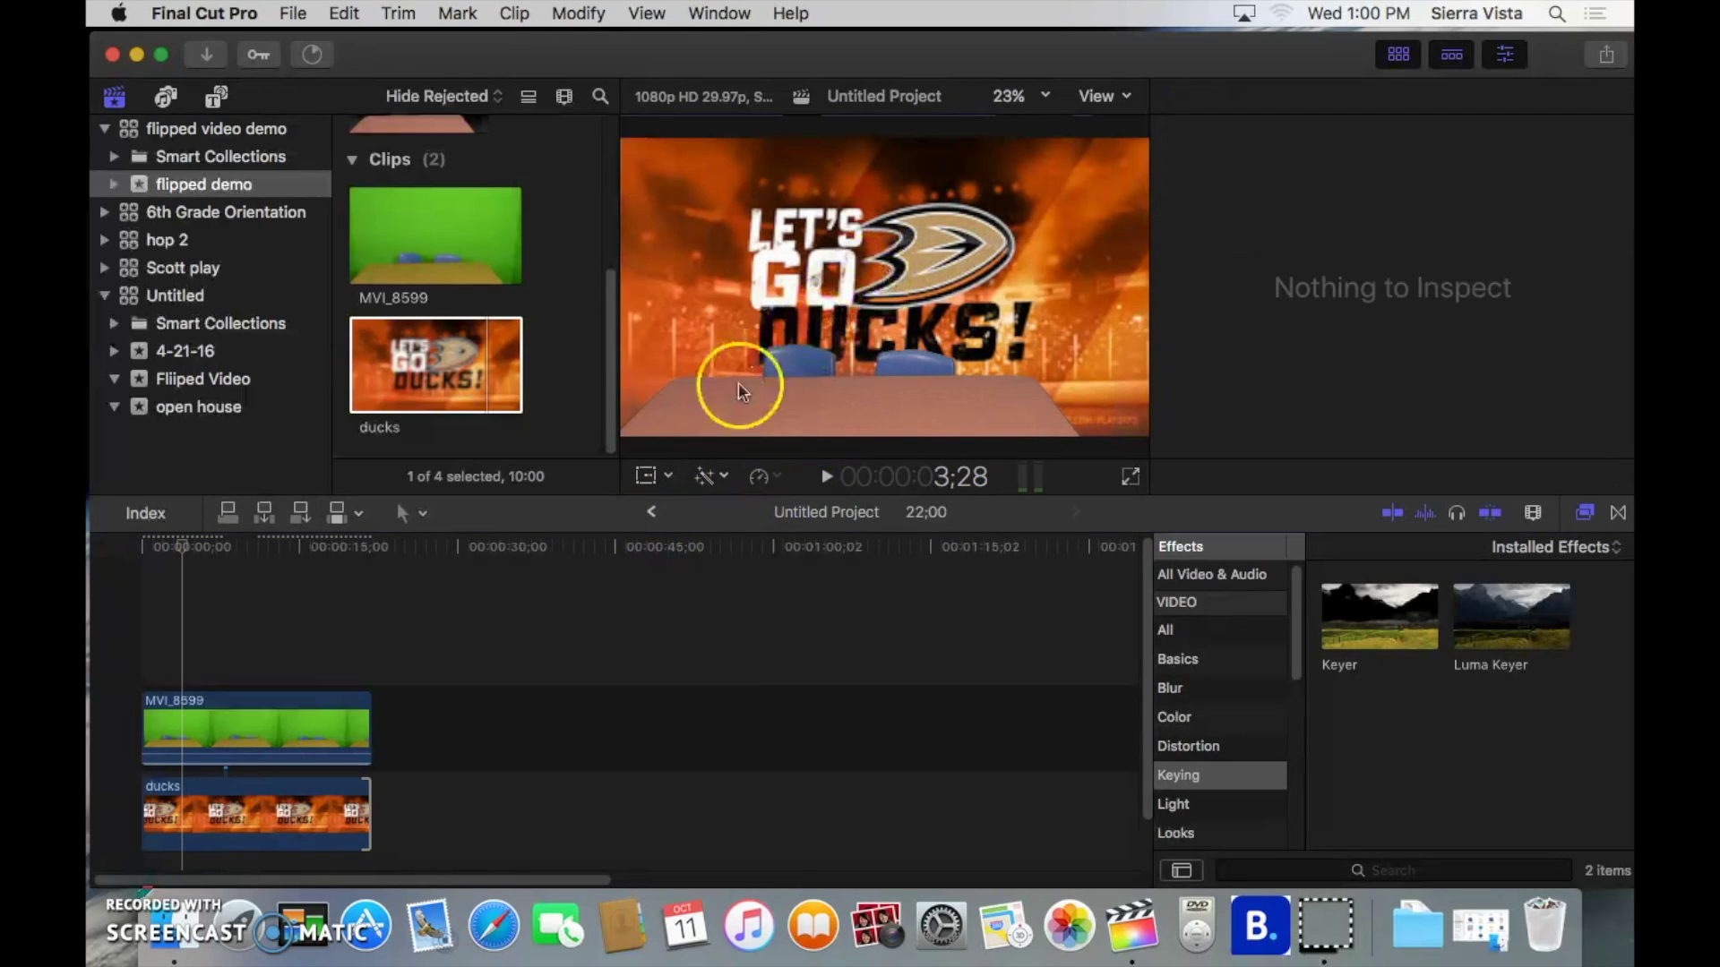
- Shrink the ducks background with Transform to roughly a third of the frame width and move it to the frame's upper-right area
{"action": "left_click", "coordinate": [309, 806]}
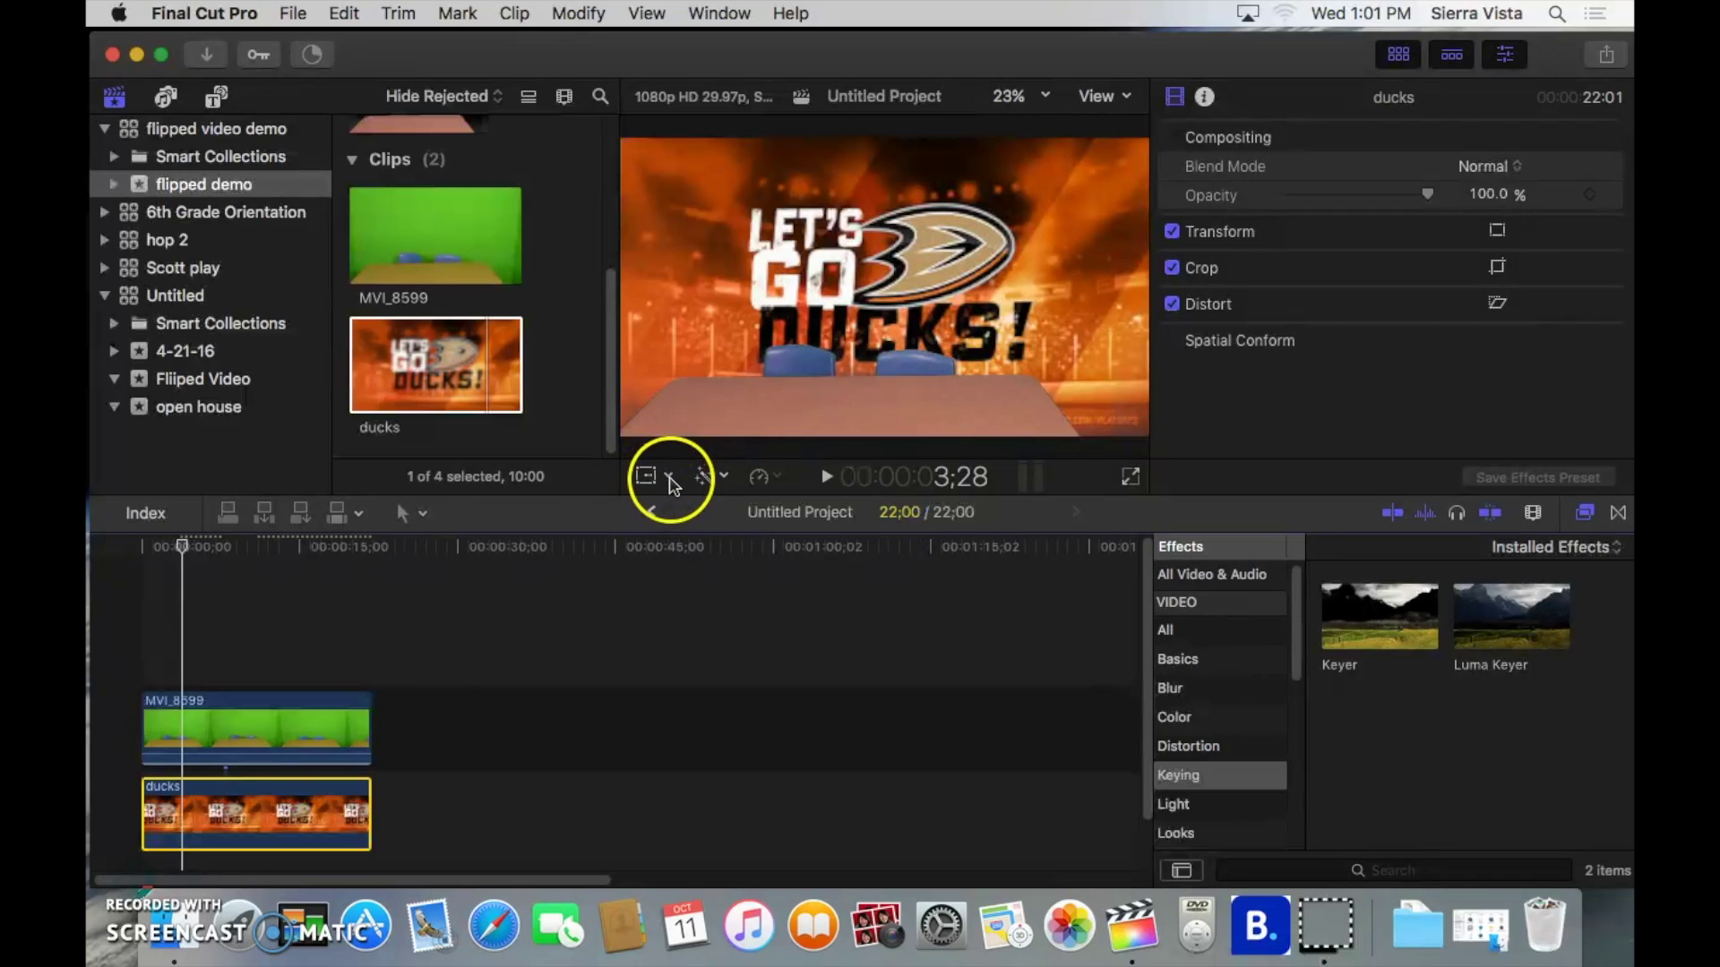
{"action": "left_click", "coordinate": [670, 477]}
{"action": "left_click", "coordinate": [702, 508]}
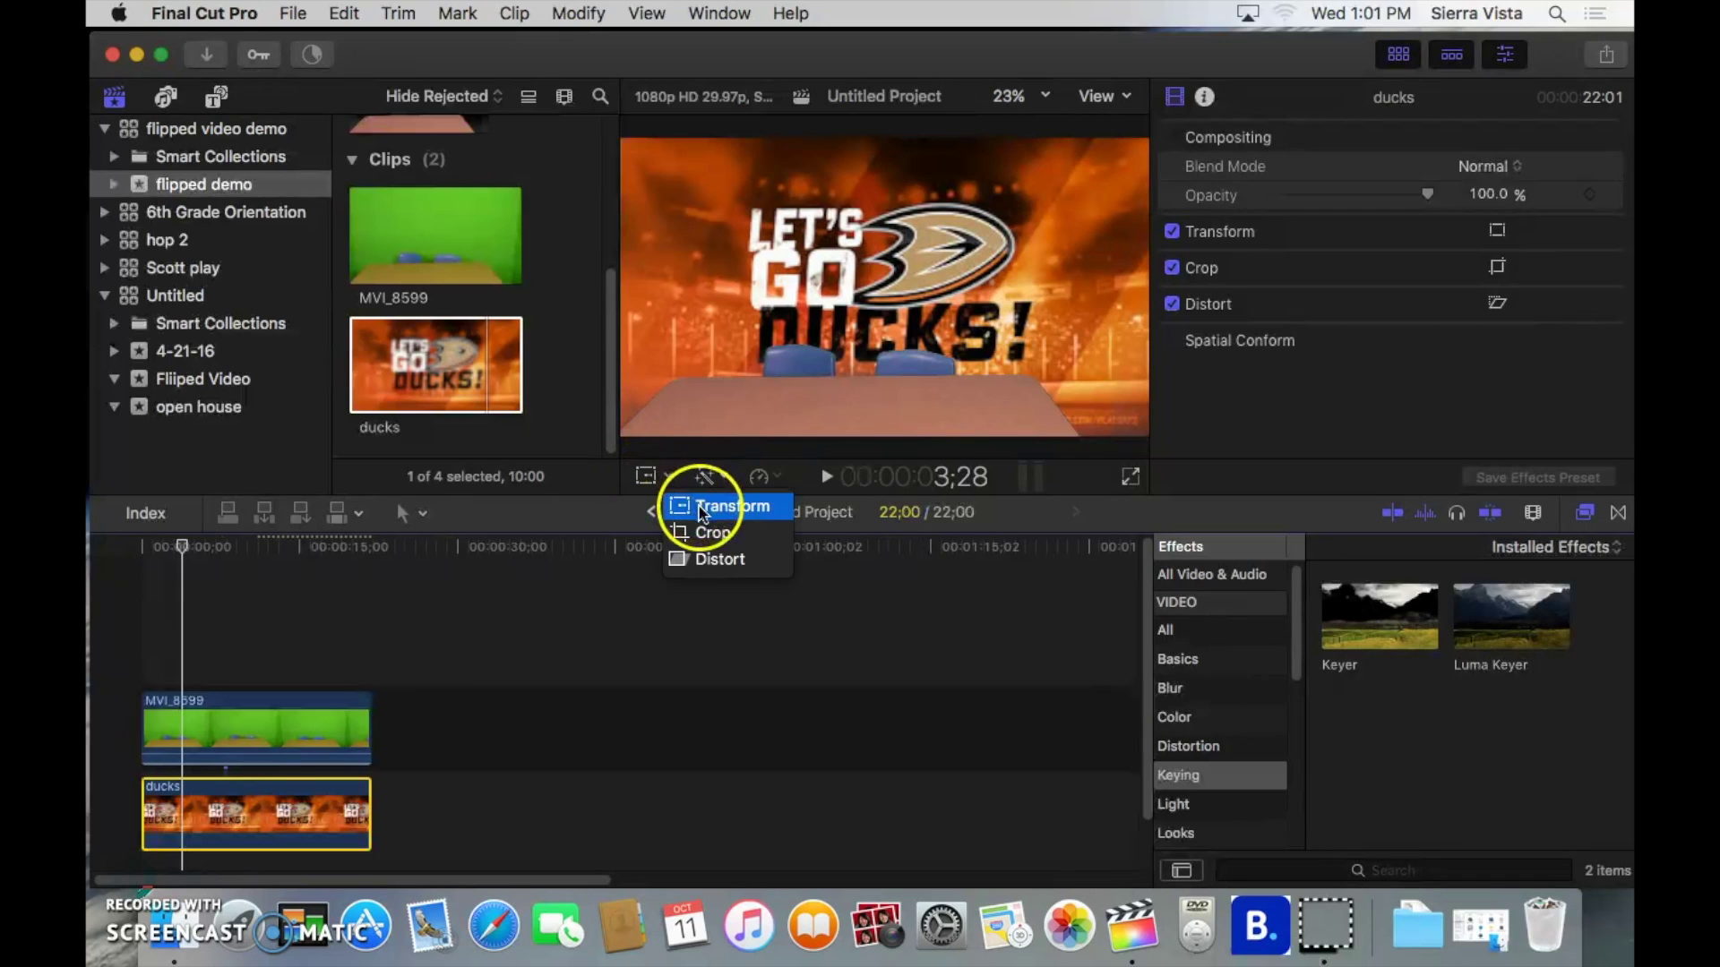
{"action": "left_click", "coordinate": [701, 508]}
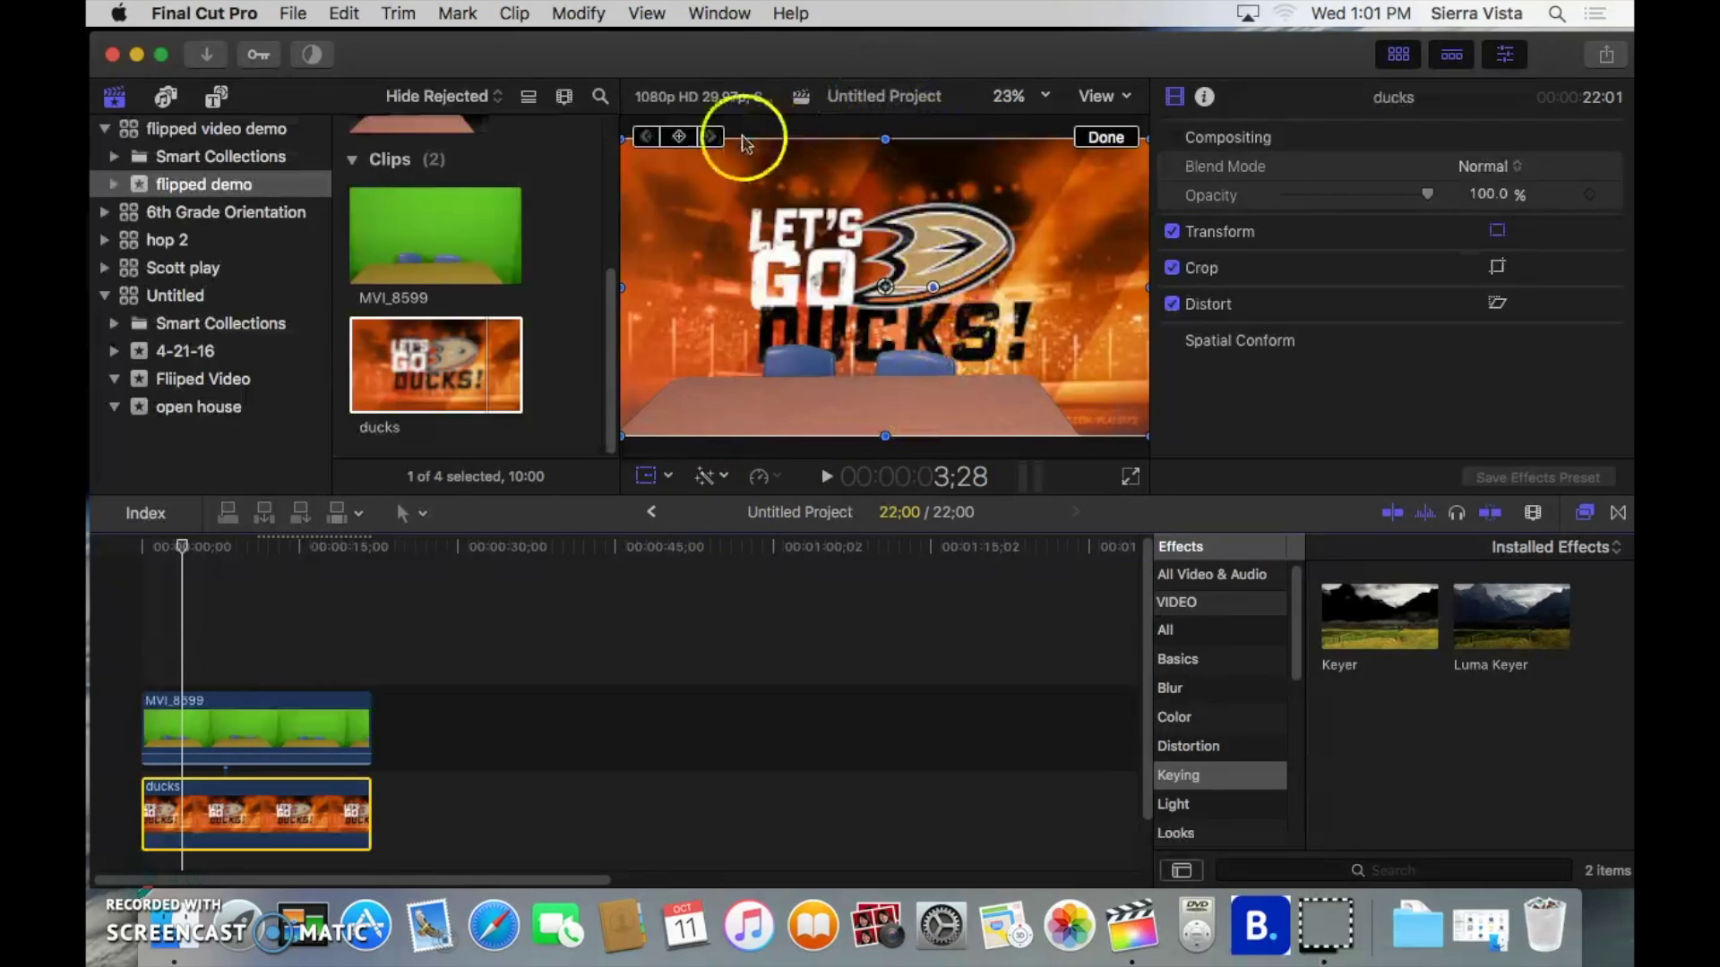
{"action": "mouse_move", "coordinate": [815, 273]}
{"action": "left_mouse_down"}
{"action": "mouse_move", "coordinate": [782, 242]}
{"action": "mouse_move", "coordinate": [818, 277]}
{"action": "left_mouse_up"}
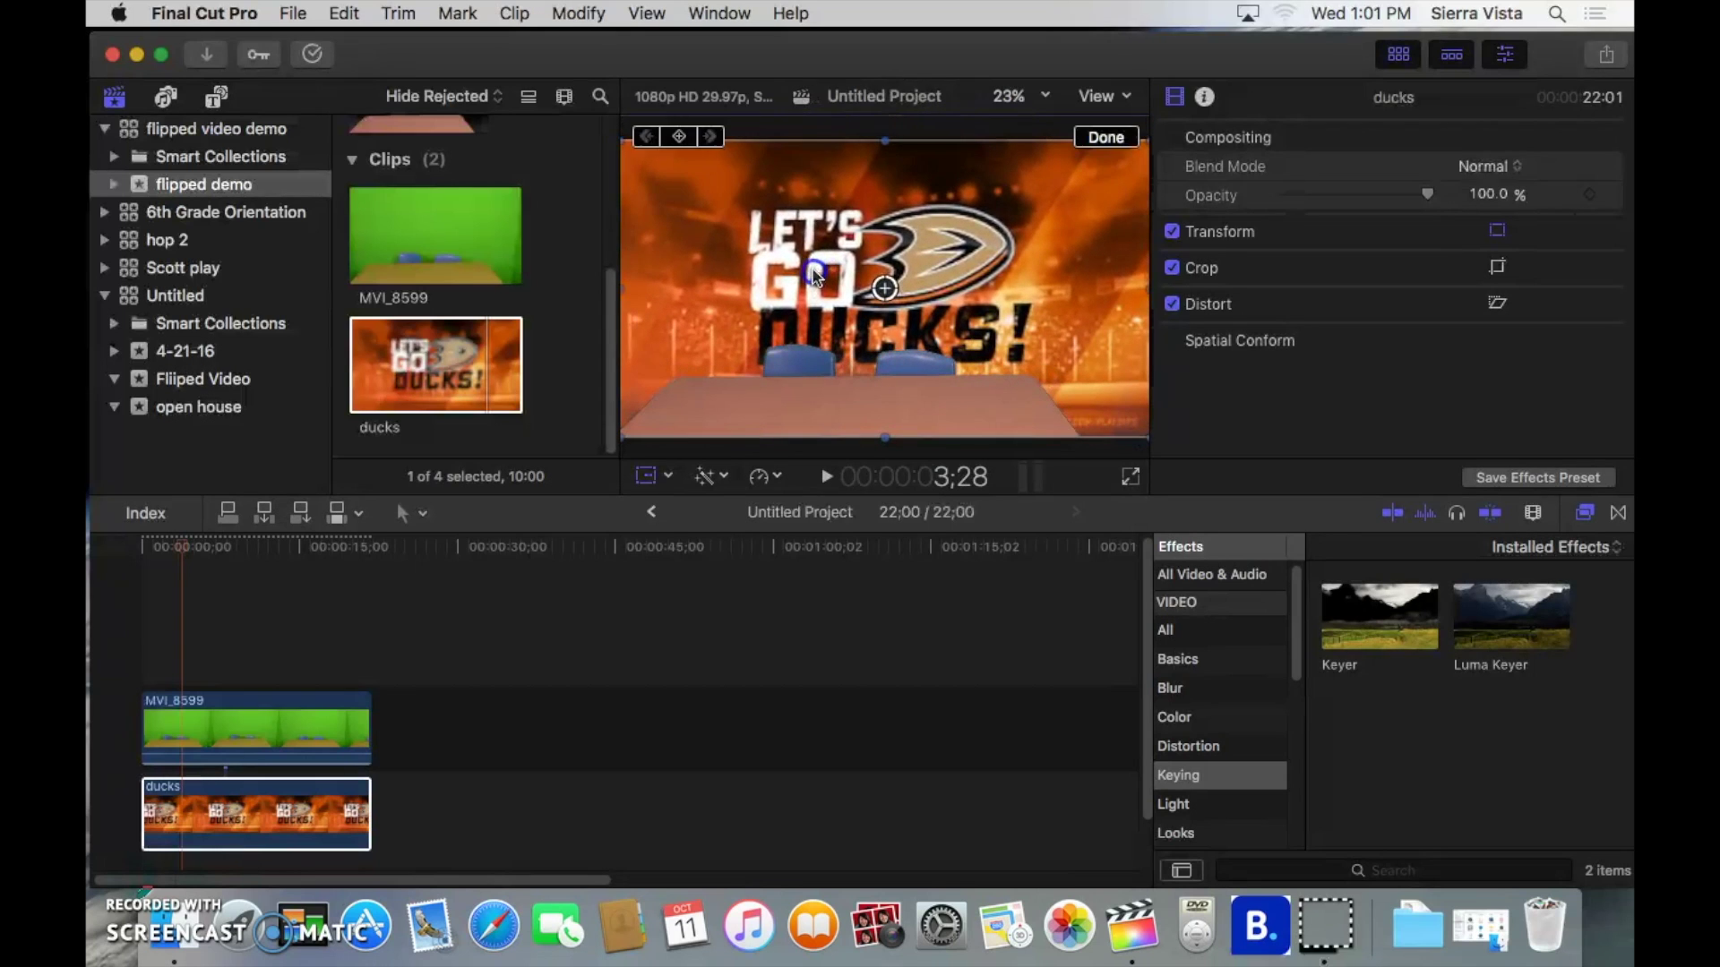
{"action": "left_click_drag", "start_coordinate": [618, 141], "coordinate": [737, 208]}
{"action": "left_click_drag", "start_coordinate": [876, 322], "coordinate": [967, 298]}
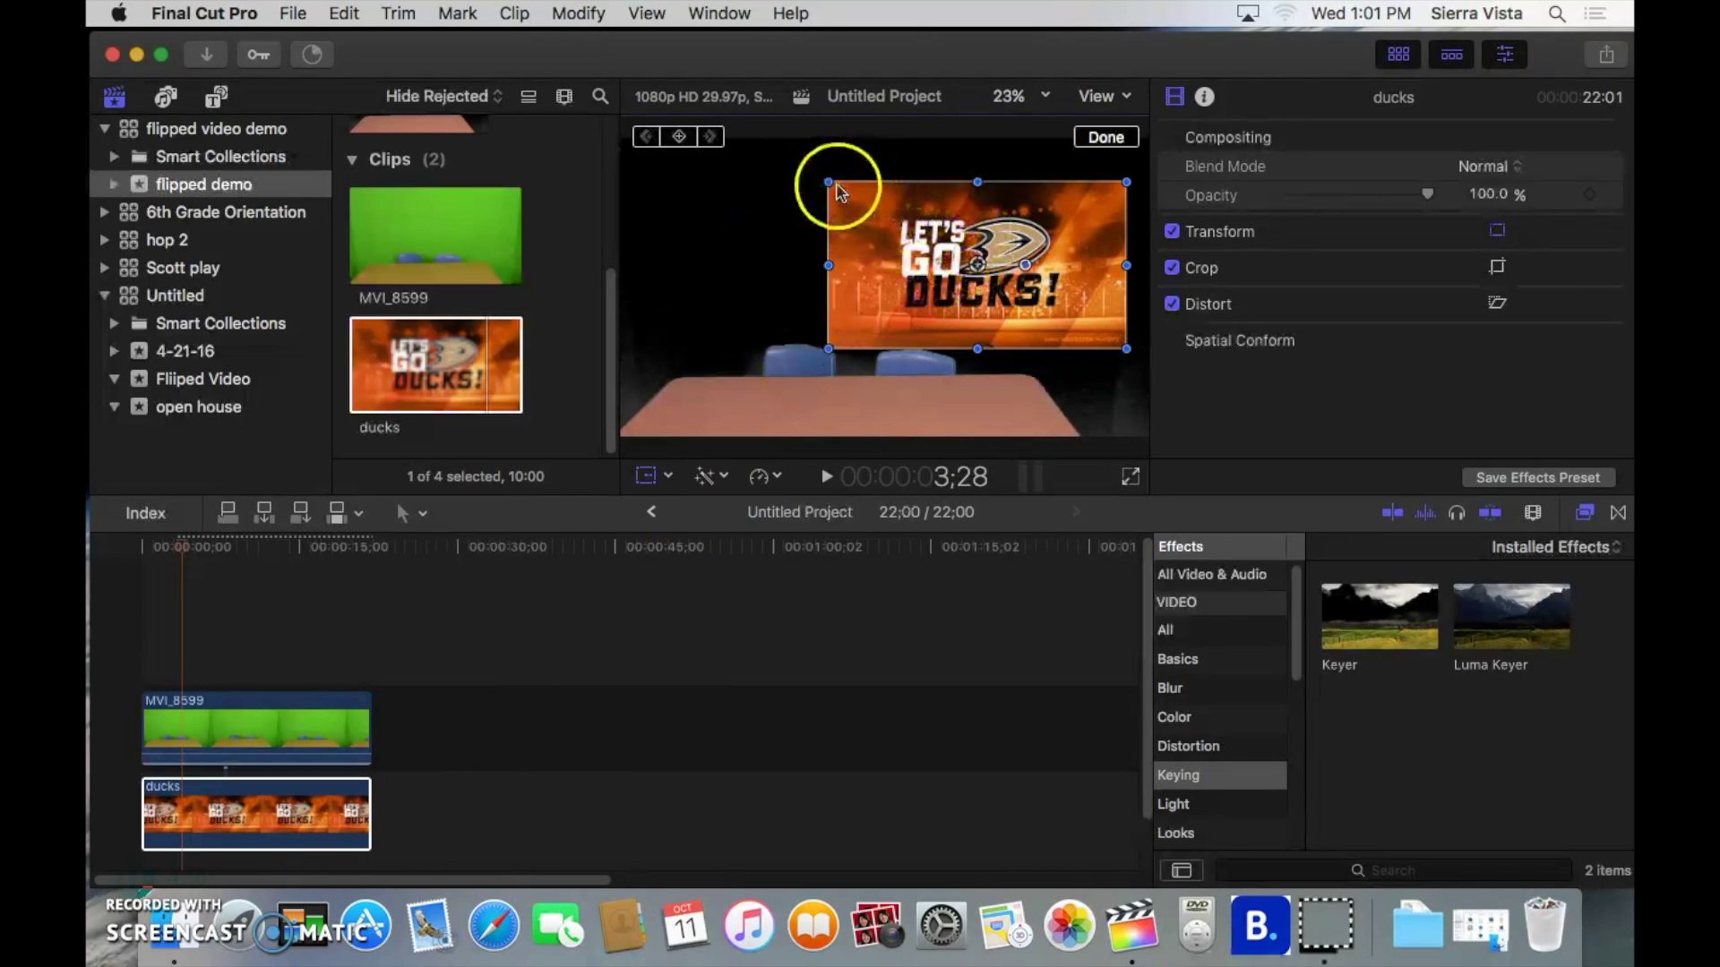
{"action": "left_click_drag", "start_coordinate": [829, 182], "coordinate": [923, 213]}
{"action": "left_click", "coordinate": [975, 285]}
{"action": "left_click_drag", "start_coordinate": [988, 289], "coordinate": [1035, 244]}
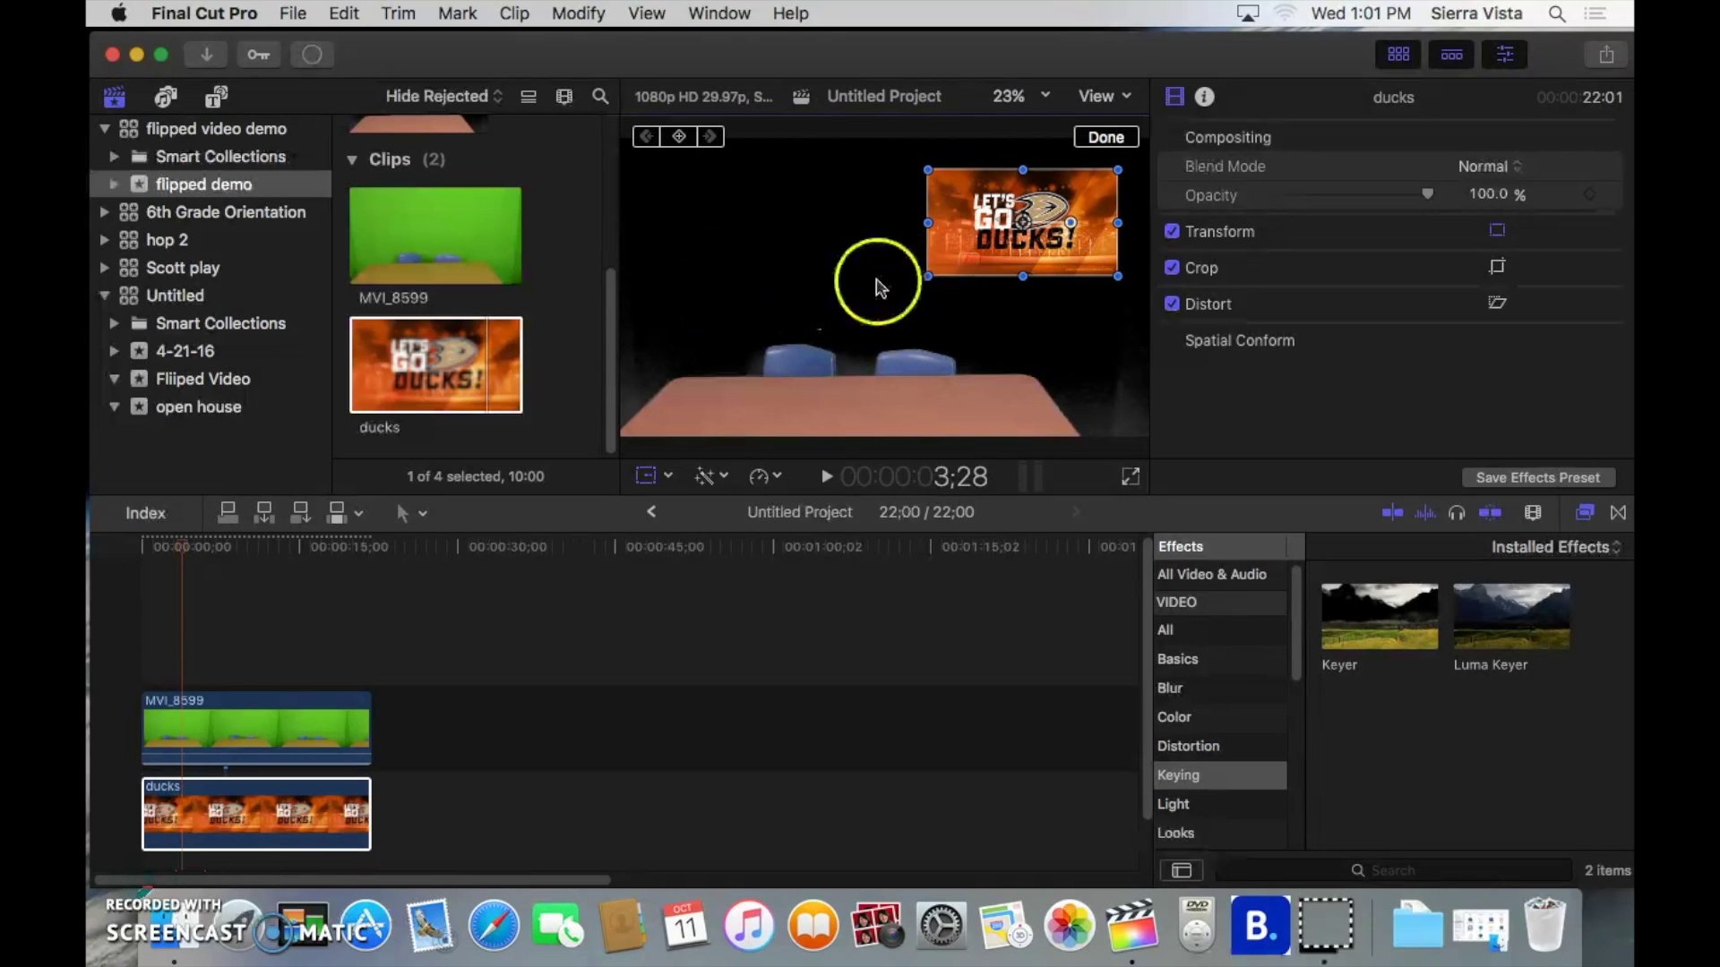
- Enlarge the ducks background and reposition it to fill the whole frame behind the table and chairs
{"action": "left_click_drag", "start_coordinate": [928, 276], "coordinate": [747, 377]}
{"action": "left_click_drag", "start_coordinate": [936, 294], "coordinate": [800, 340]}
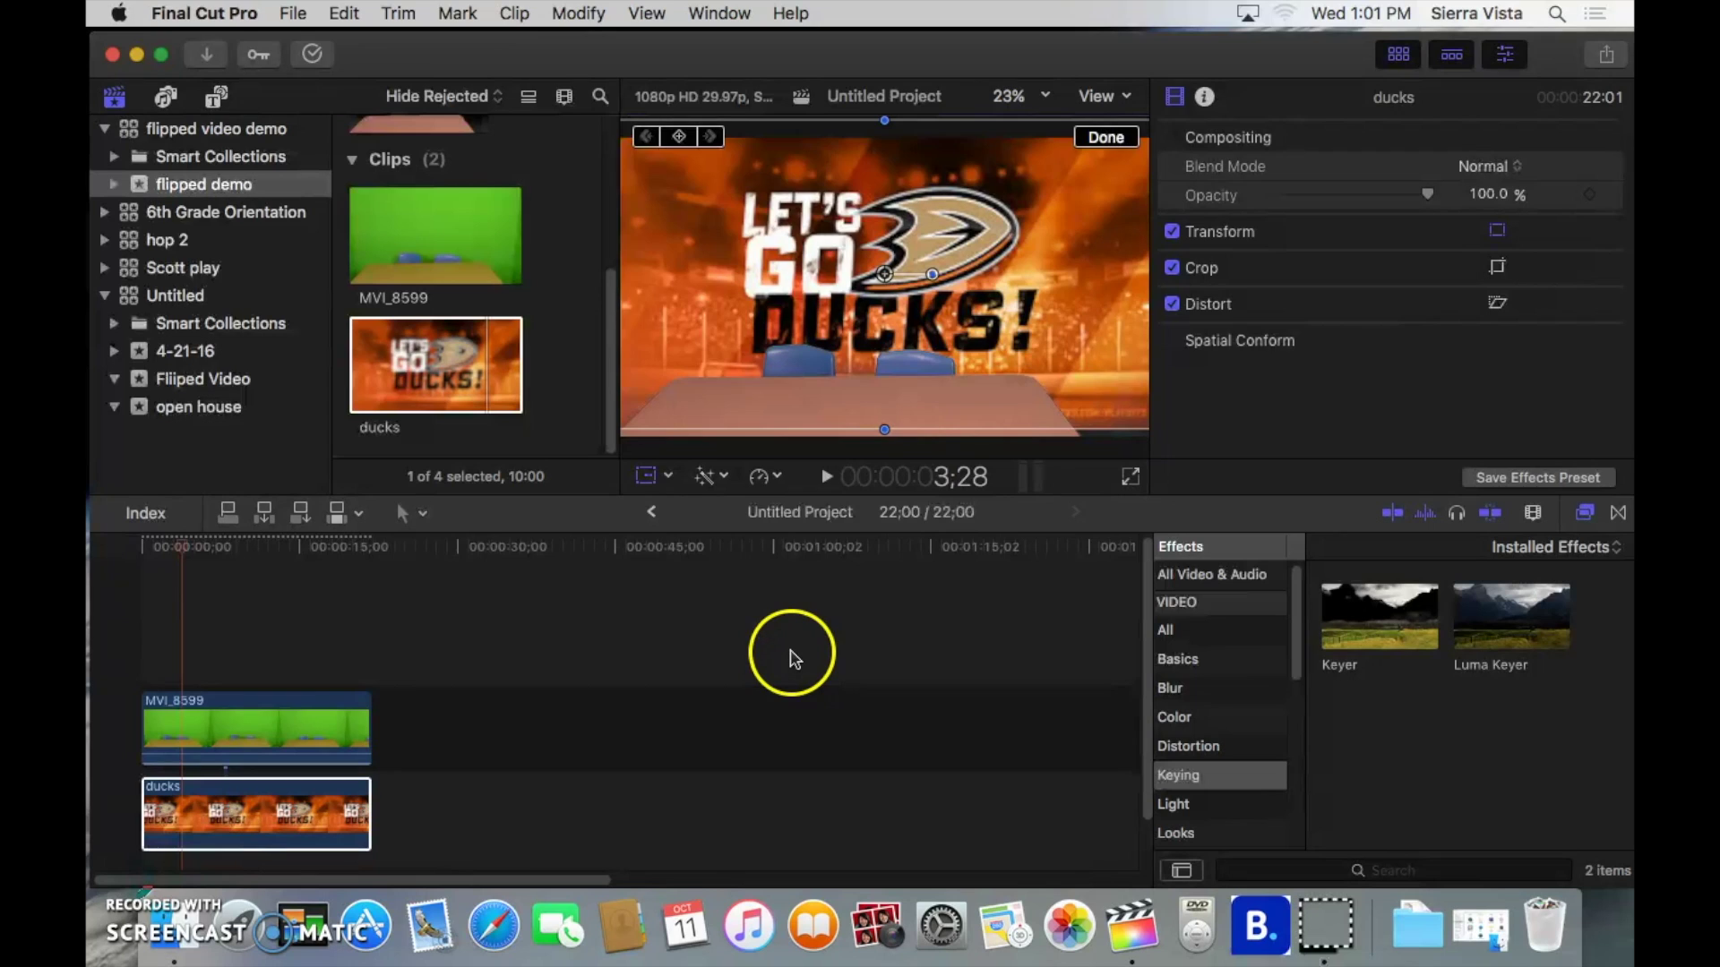
{"action": "left_click", "coordinate": [789, 658]}
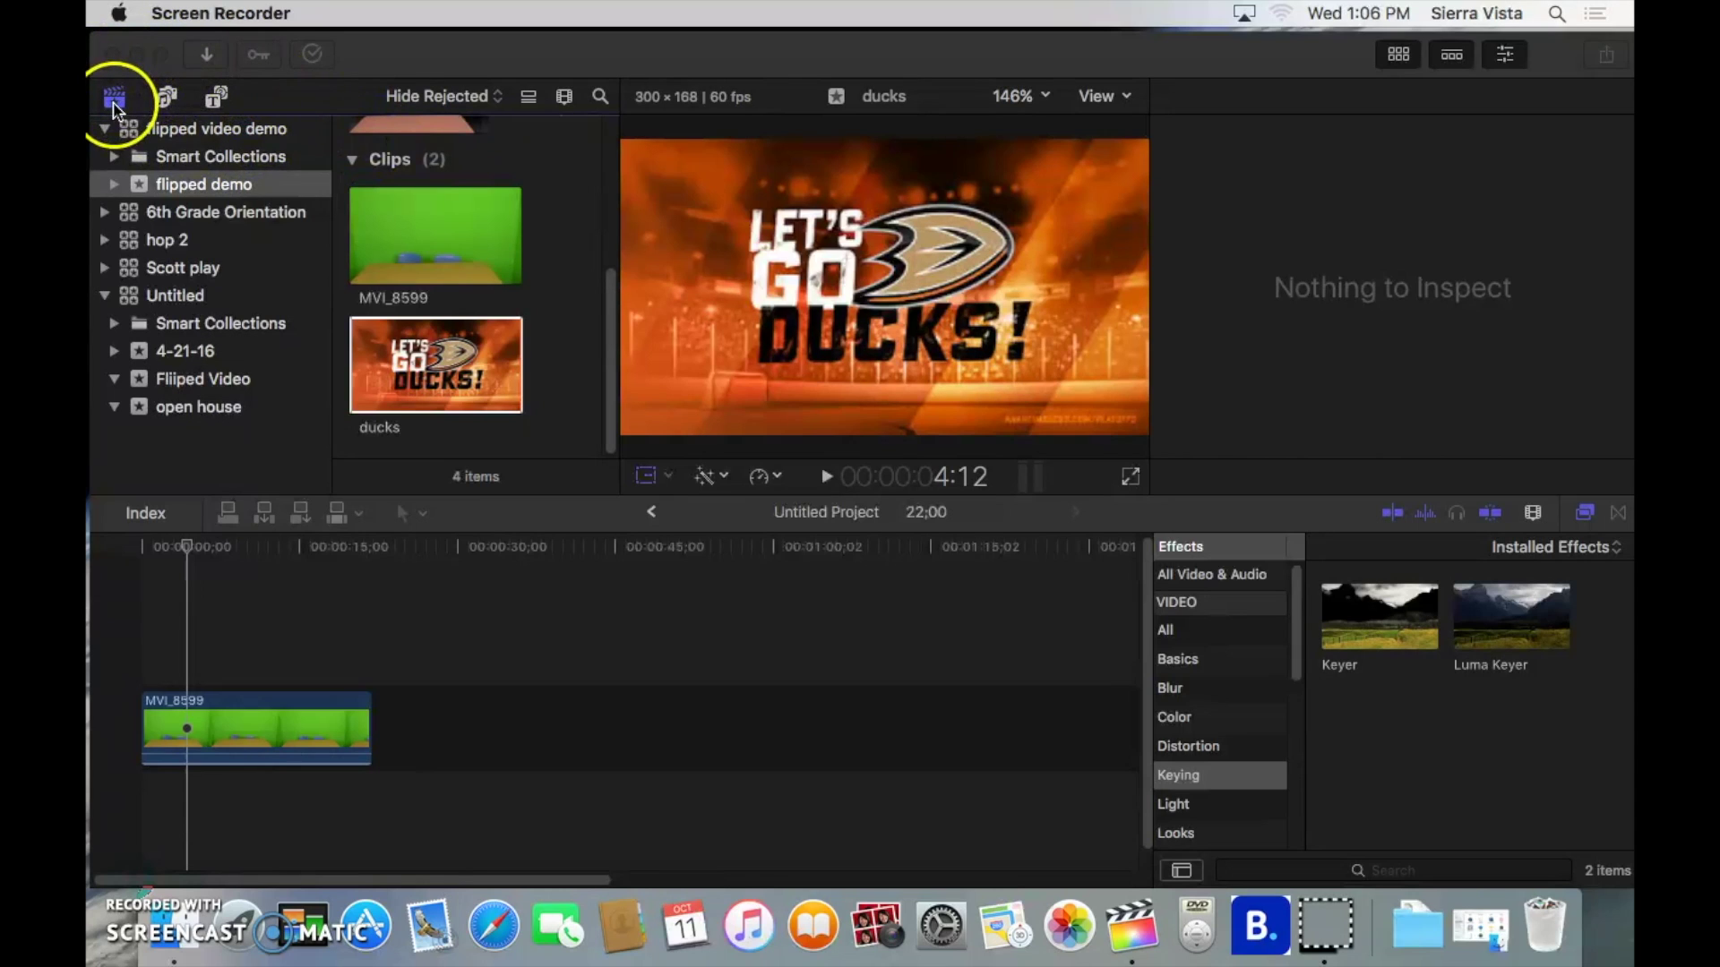
- Look through the Elements, Solids and Textures categories of the installed generators
{"action": "left_click", "coordinate": [219, 98]}
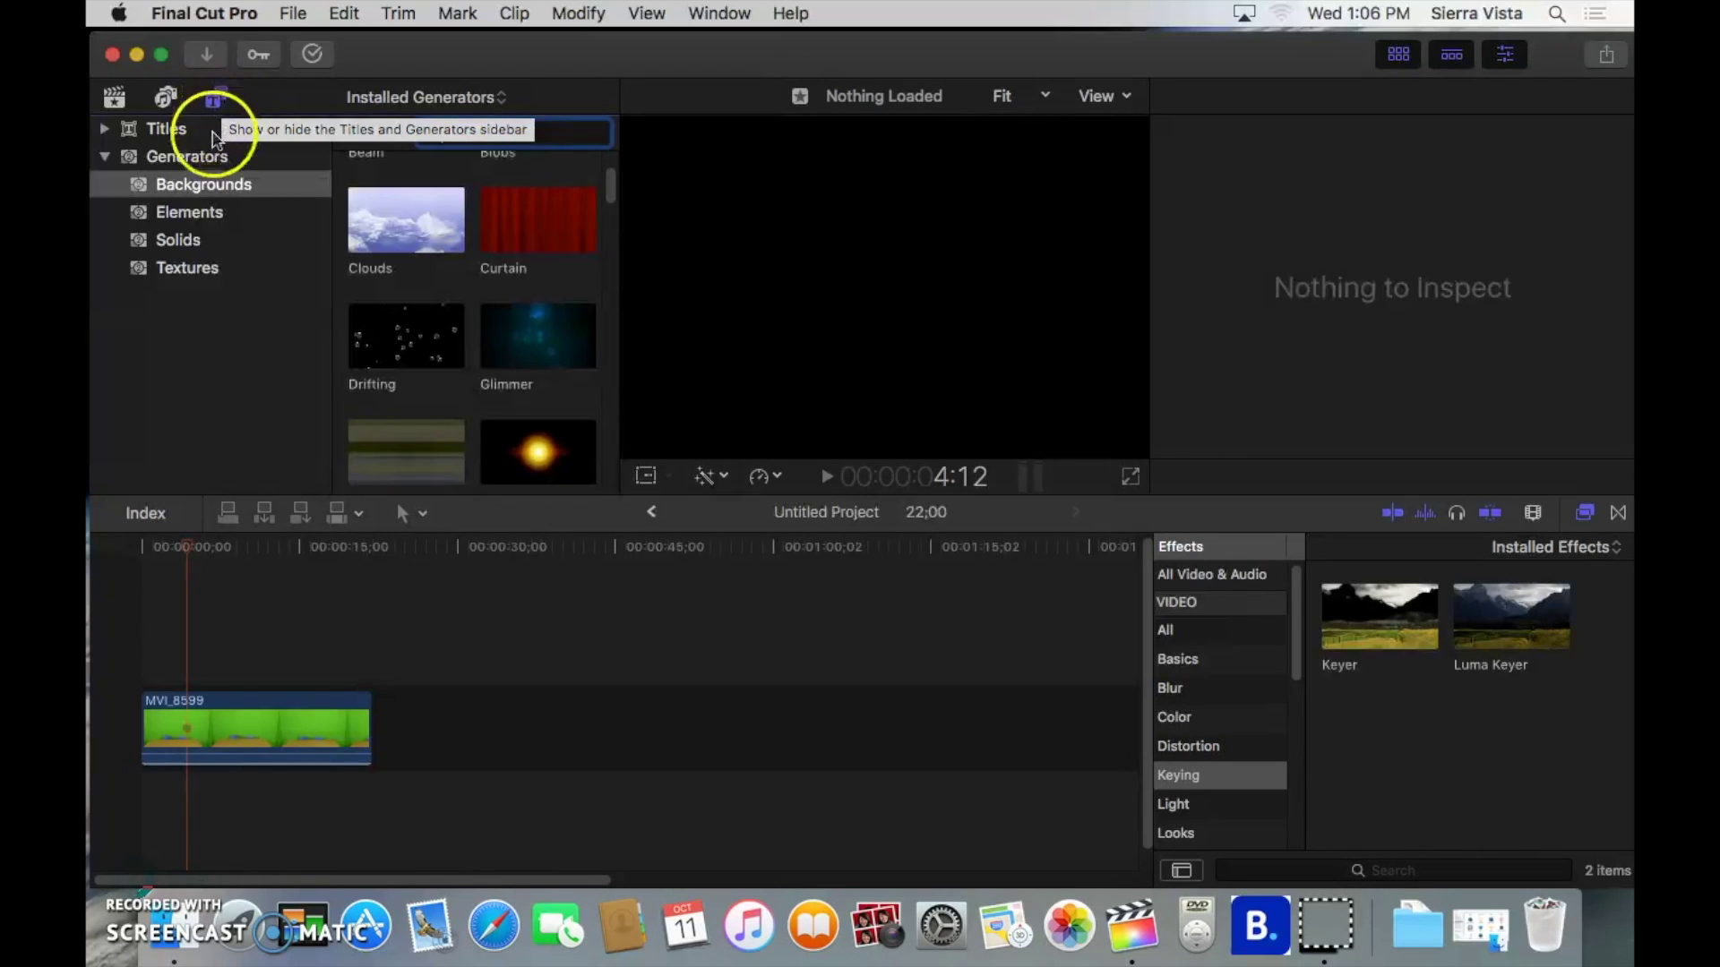
{"action": "left_click", "coordinate": [204, 215]}
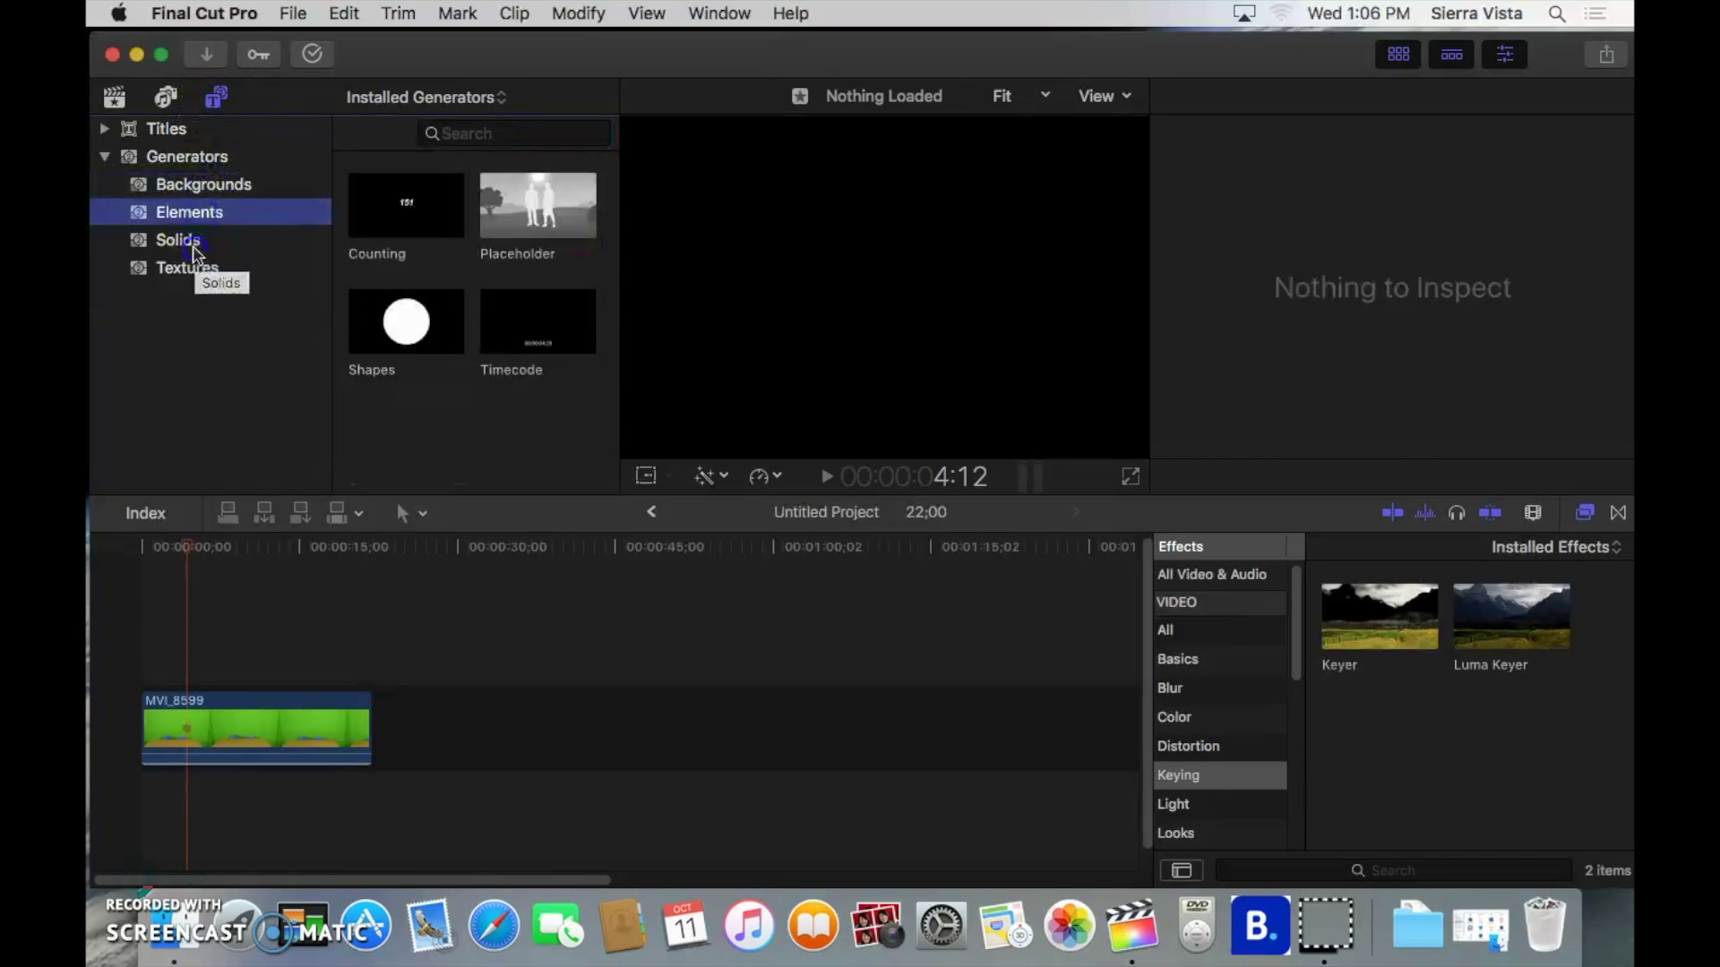
{"action": "left_click", "coordinate": [193, 244]}
{"action": "left_click", "coordinate": [190, 268]}
{"action": "left_click", "coordinate": [197, 242]}
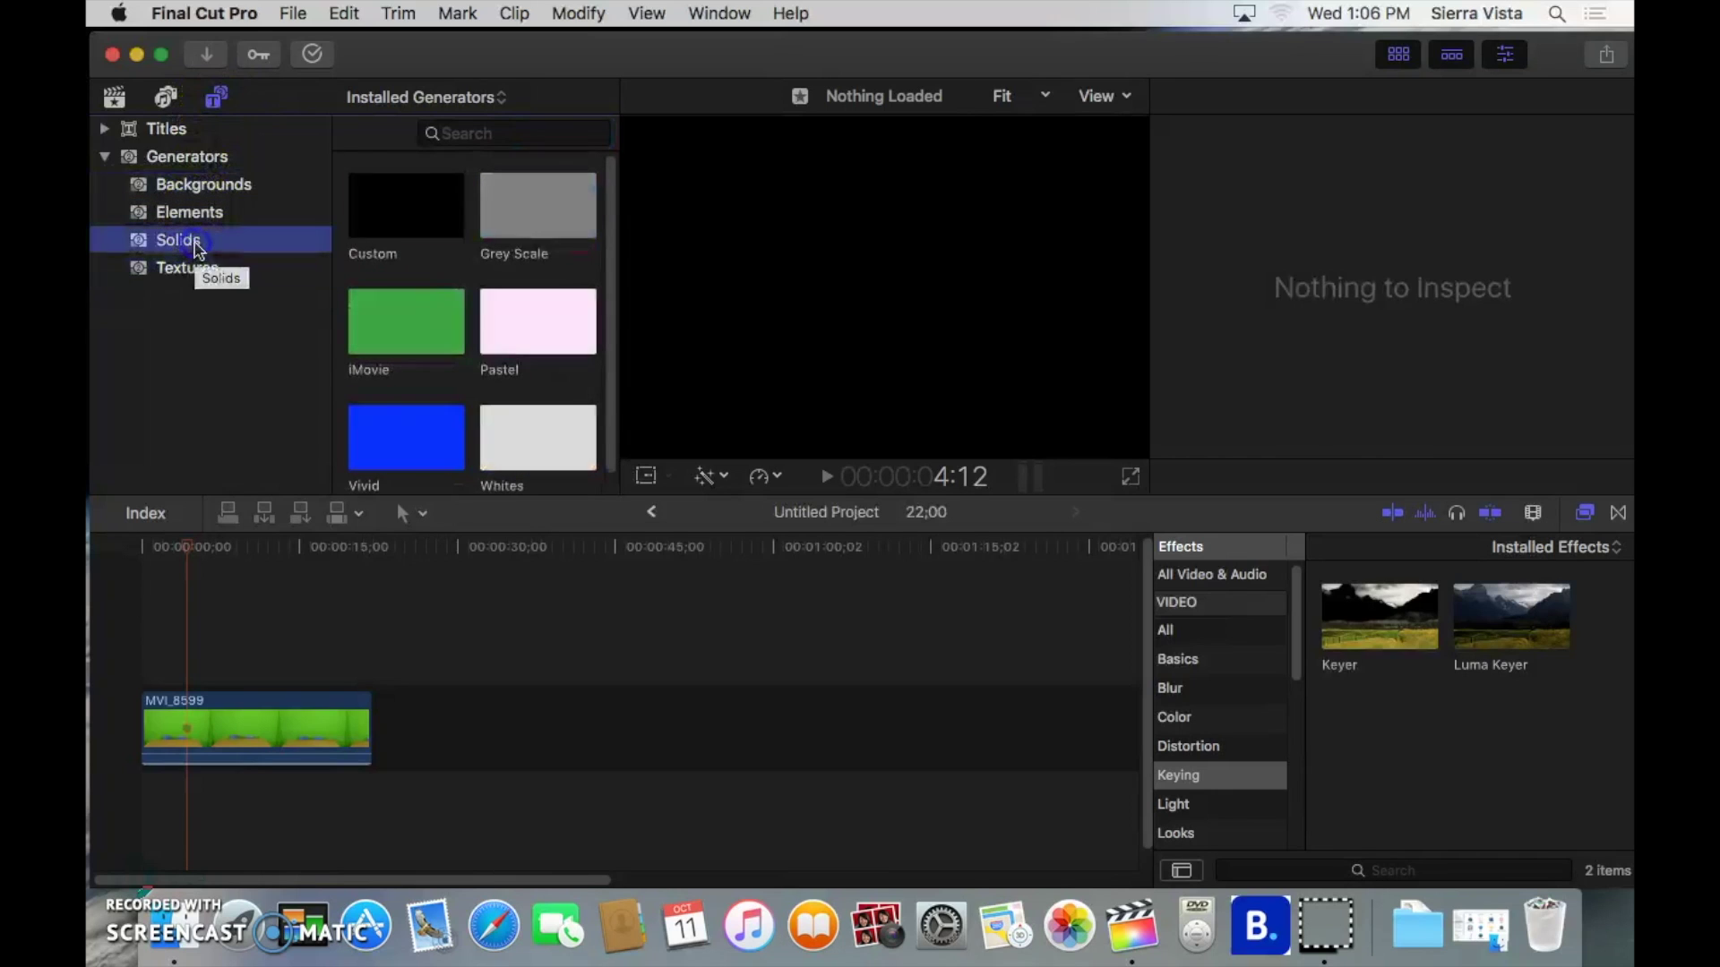
{"action": "left_click", "coordinate": [204, 187]}
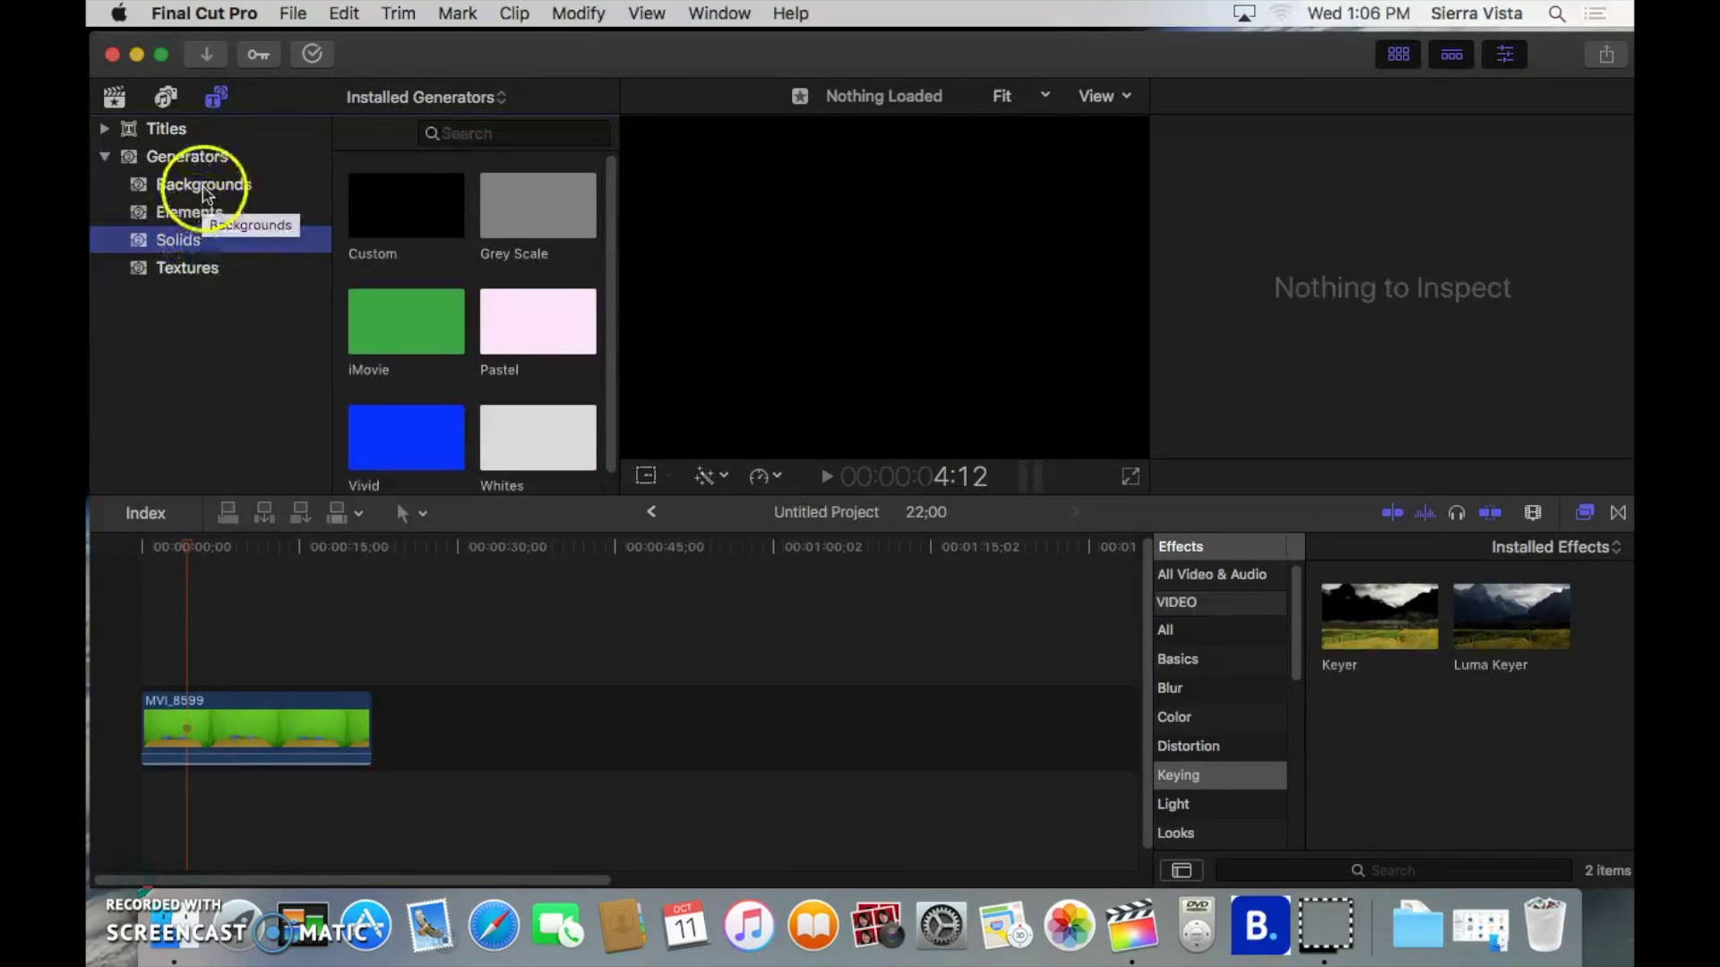
- Connect the Curtain generator from Backgrounds beneath MVI_8599, starting at the beginning of the timeline
{"action": "left_click", "coordinate": [205, 188]}
{"action": "left_click", "coordinate": [511, 346]}
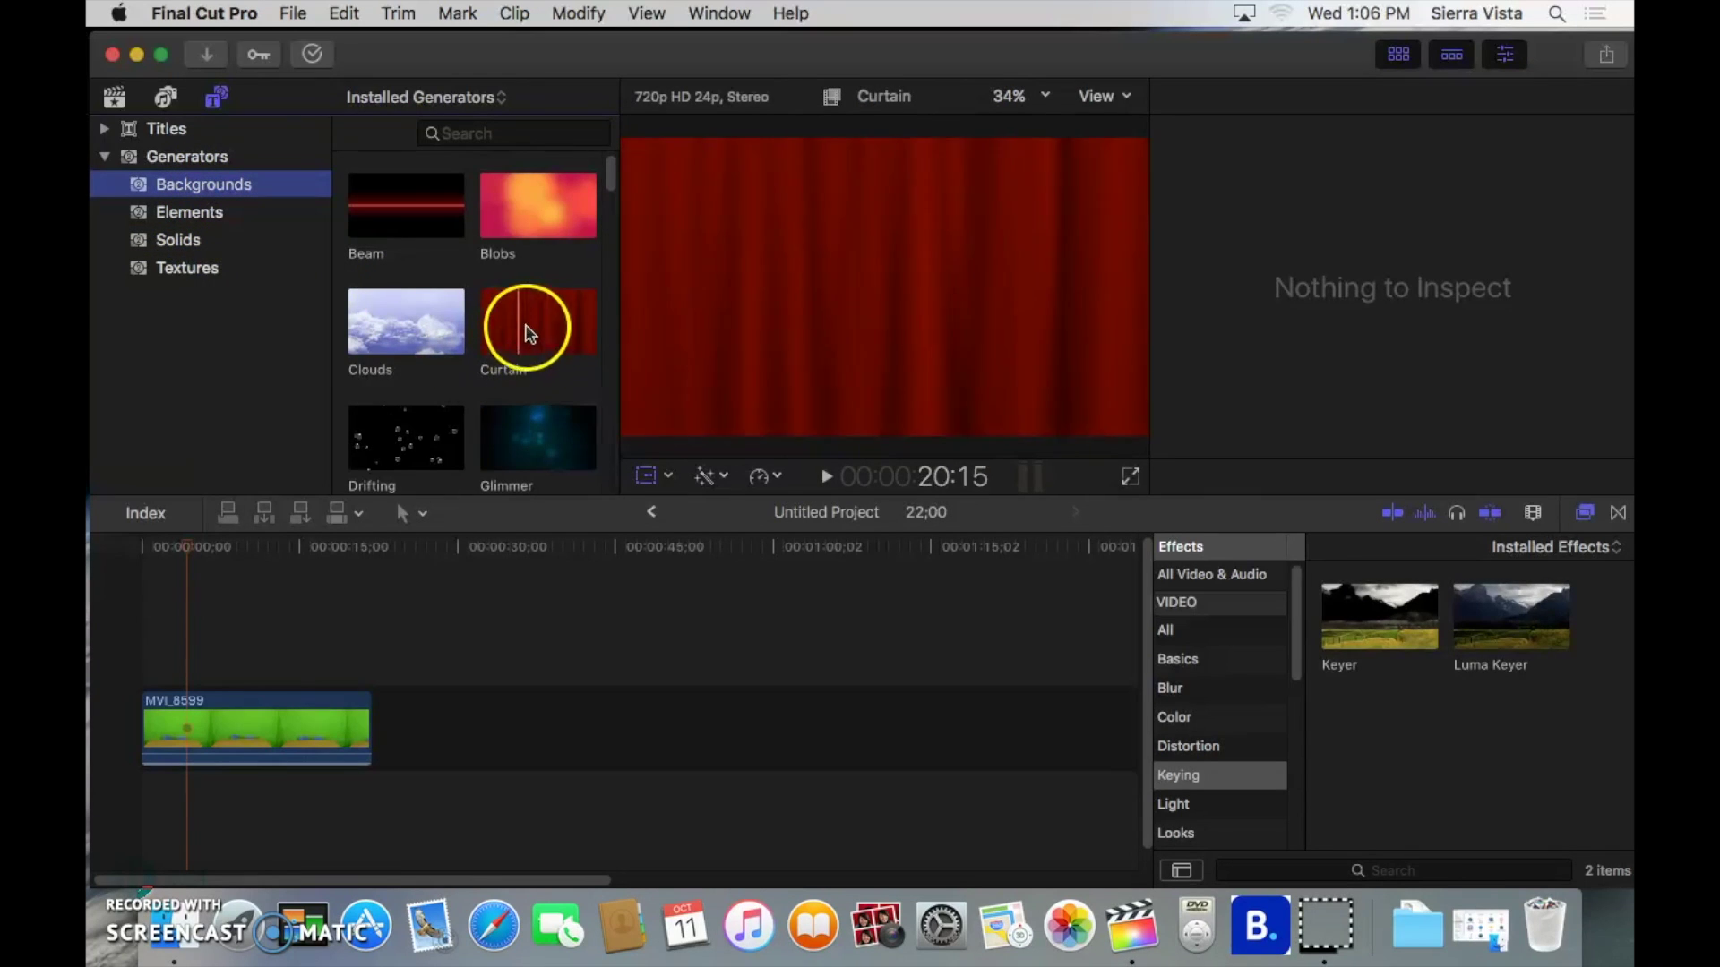
{"action": "left_click", "coordinate": [510, 330]}
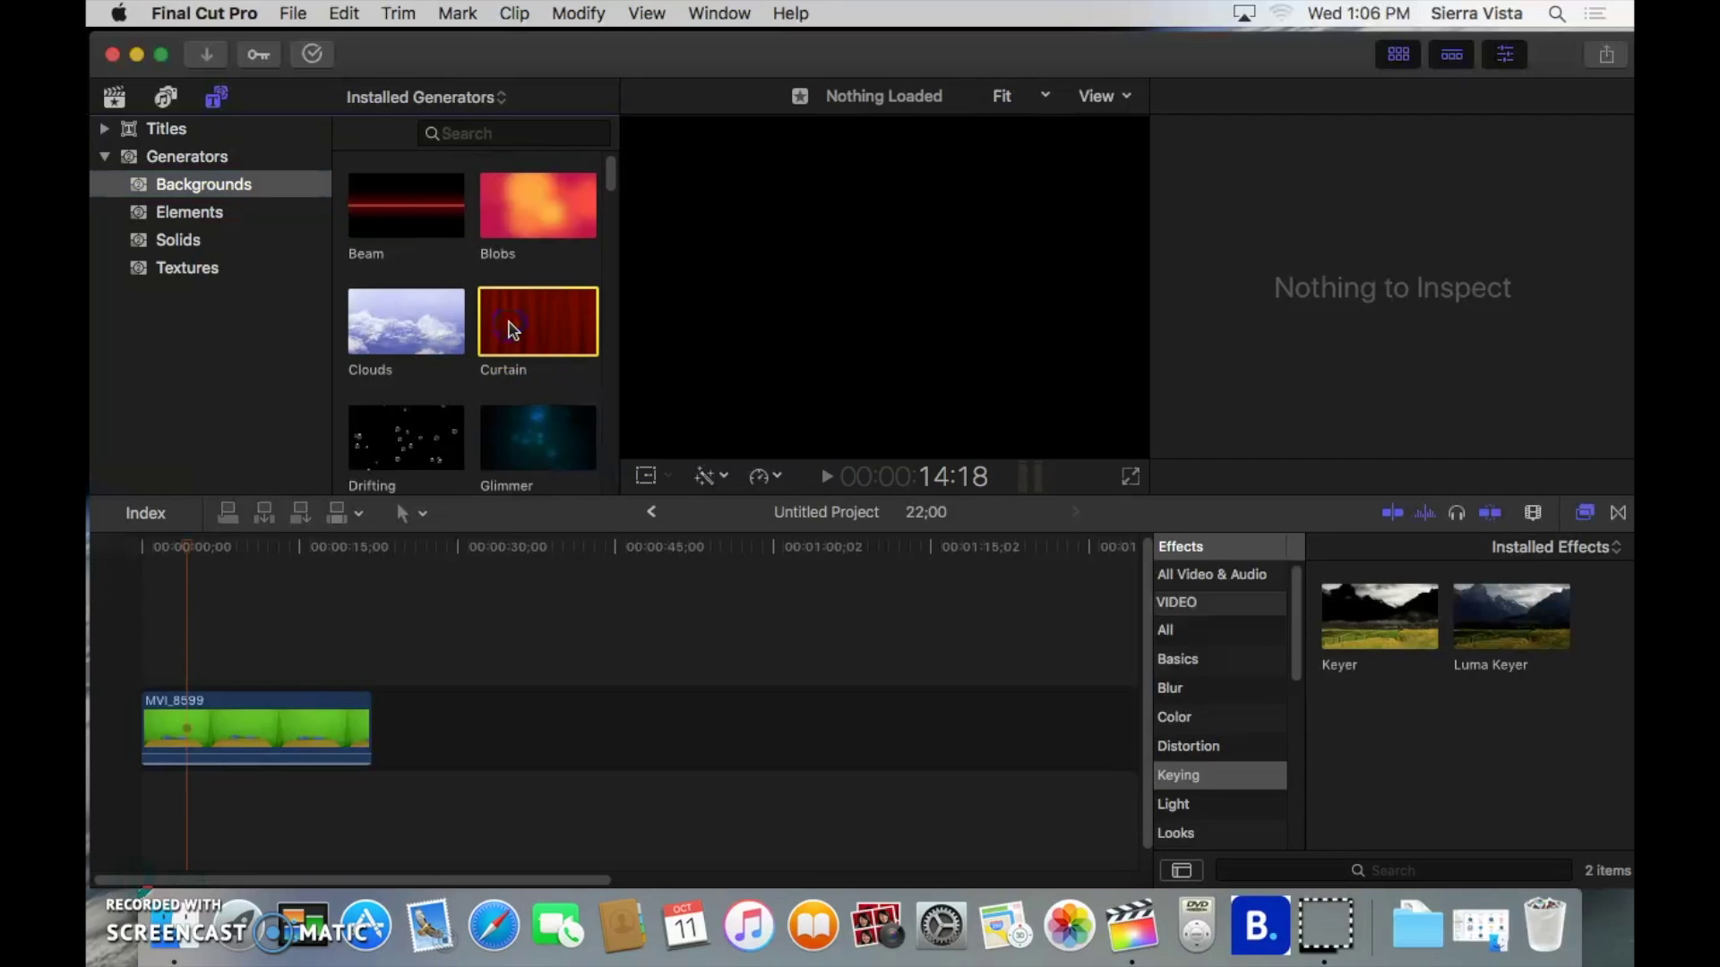
{"action": "left_click", "coordinate": [307, 618]}
{"action": "left_click_drag", "start_coordinate": [307, 618], "coordinate": [150, 800]}
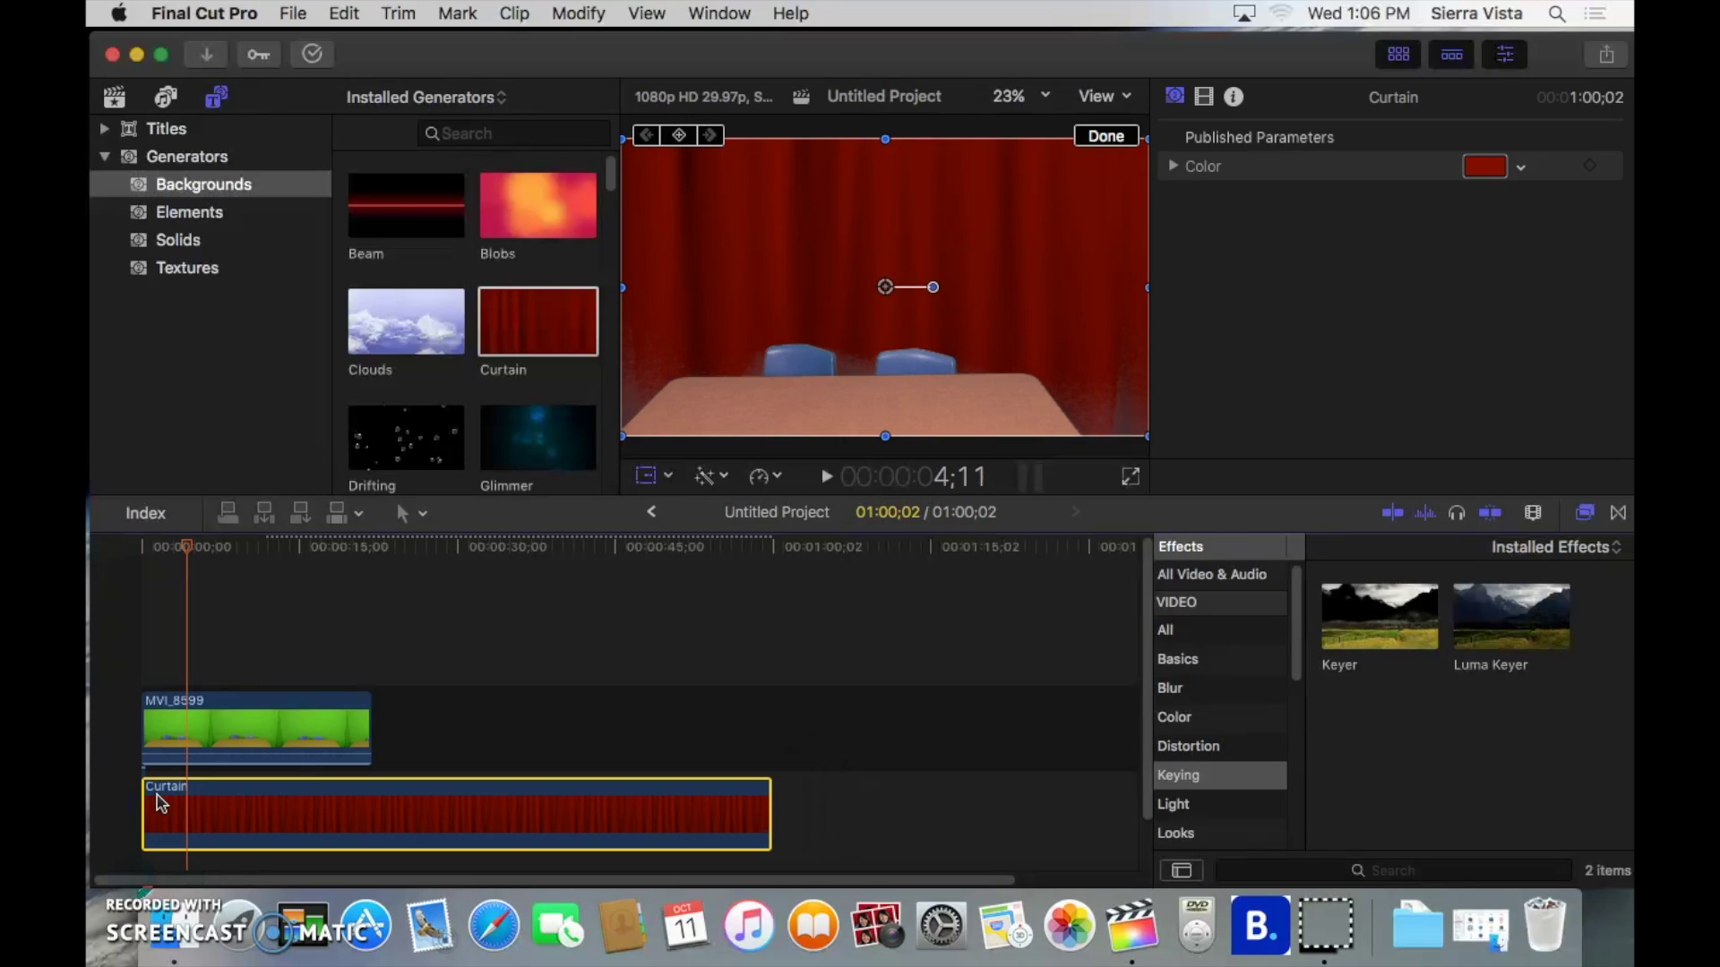